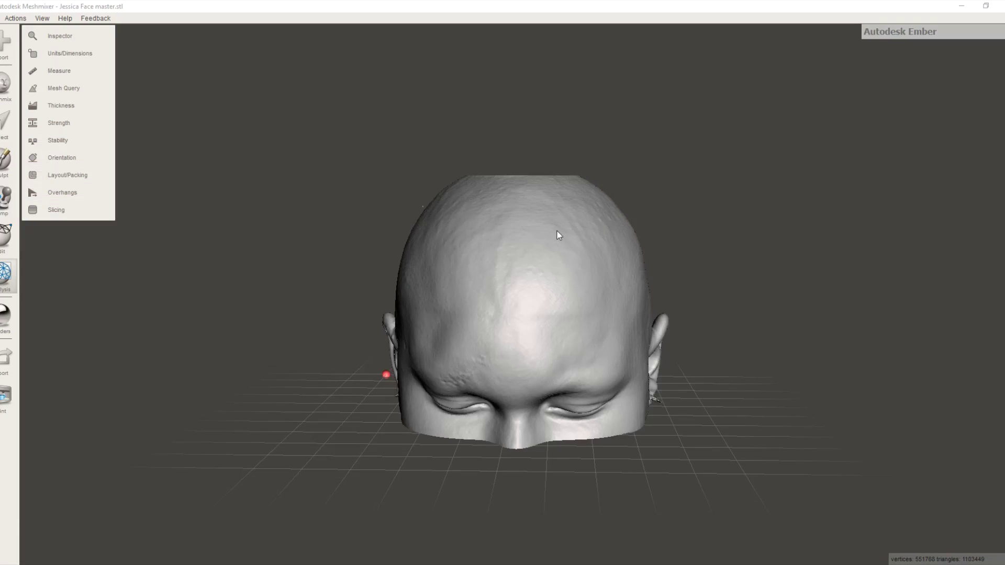
Orbit the loaded head scan to look into the open crown
mouse_move(558, 233)
right_down()
mouse_move(563, 289)
mouse_move(585, 331)
mouse_move(576, 399)
mouse_move(644, 410)
mouse_move(673, 363)
mouse_move(705, 343)
mouse_move(539, 264)
mouse_move(542, 292)
right_up()
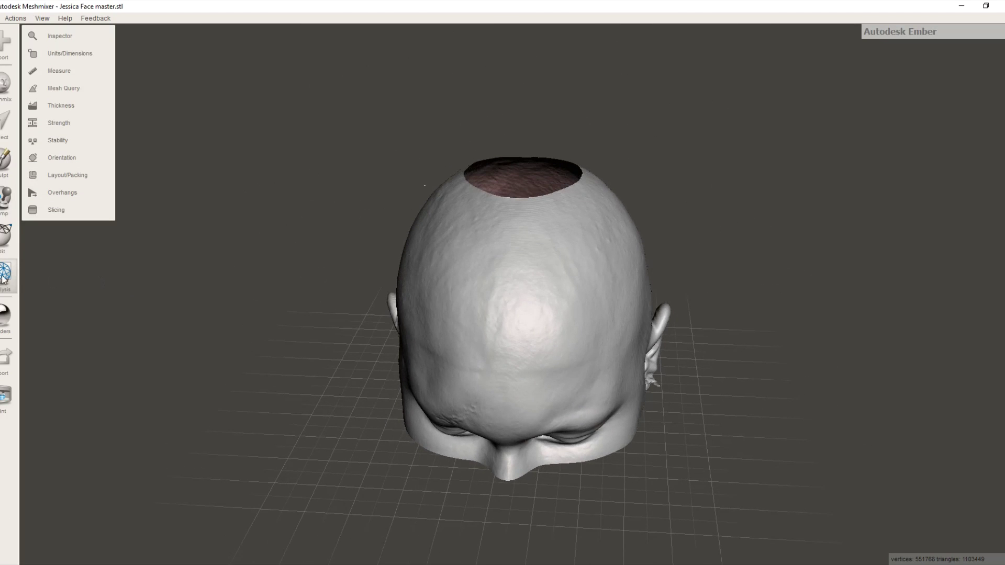
Run the Inspector to flag holes and defects, then orbit around the crown, underside and ear
click(67, 37)
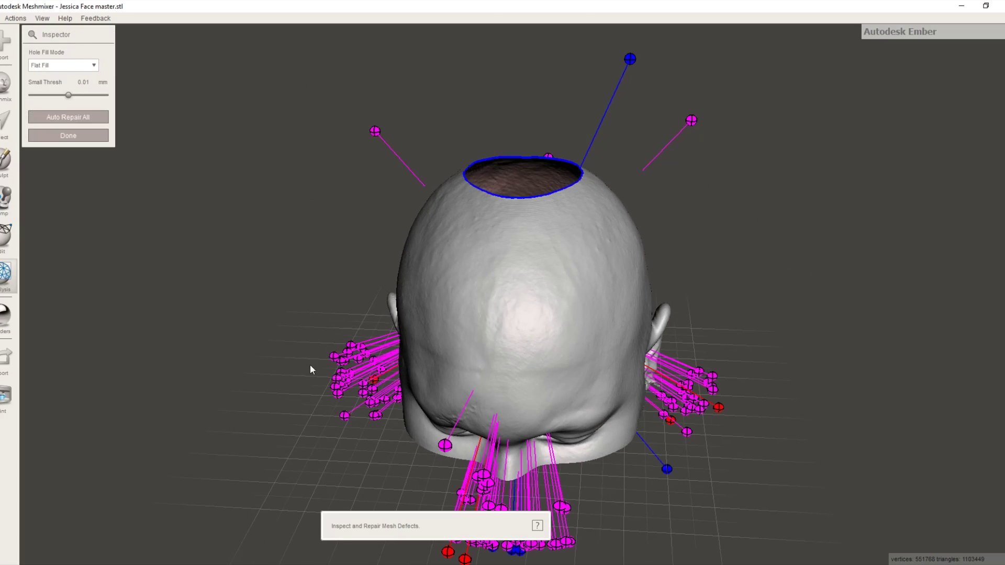
right_drag(522, 398, 774, 179)
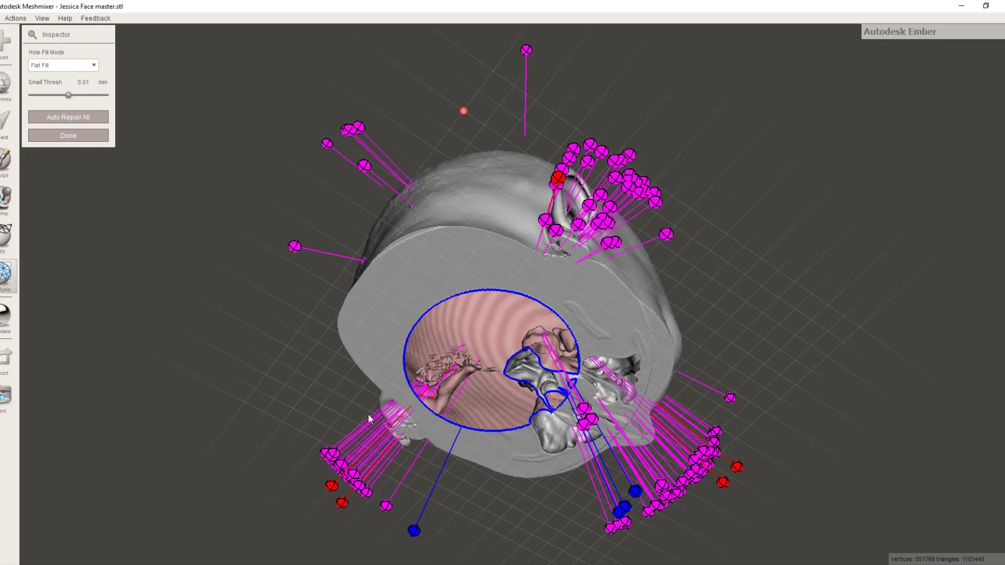
right_drag(403, 429, 410, 459)
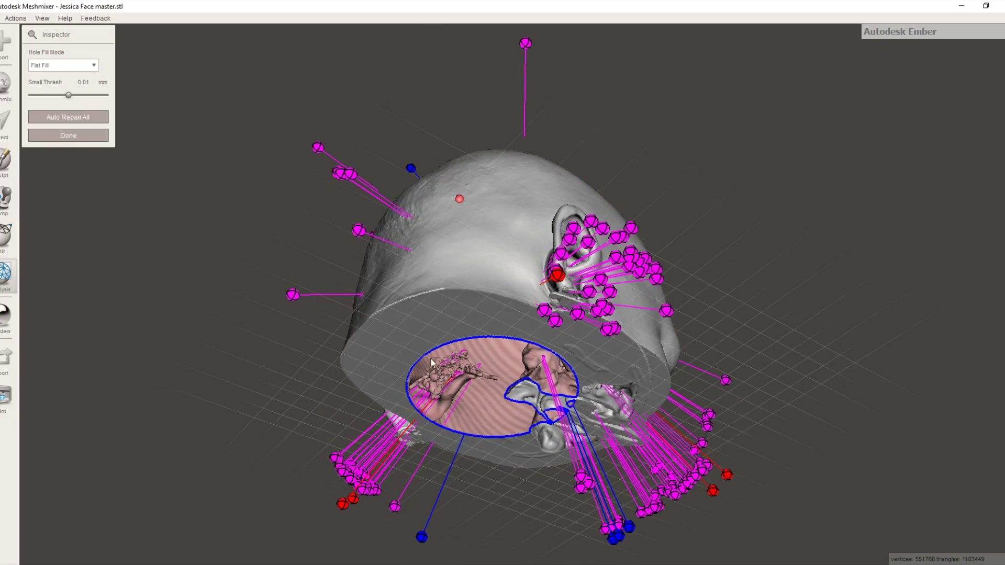
right_drag(453, 408, 585, 397)
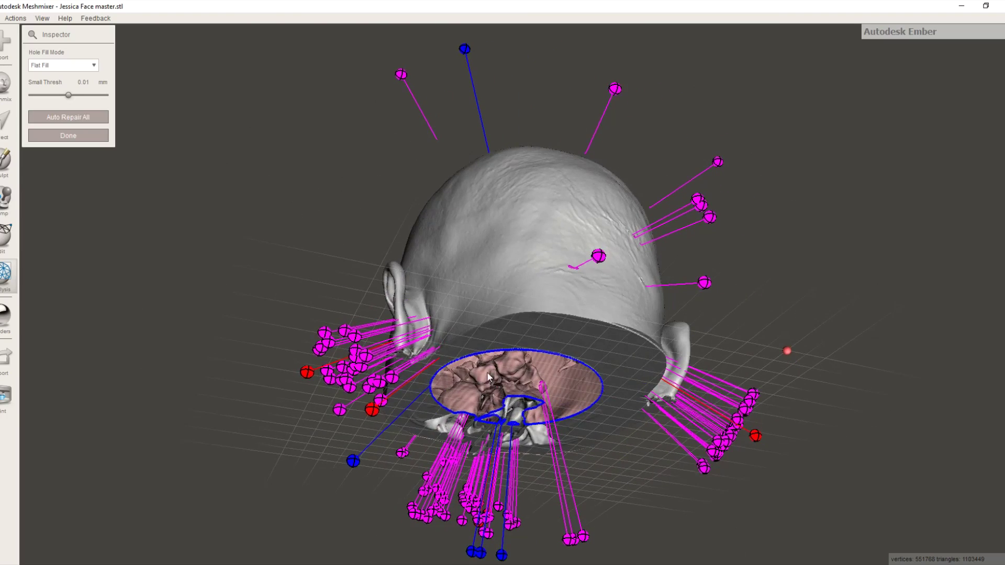
right_drag(576, 213, 714, 393)
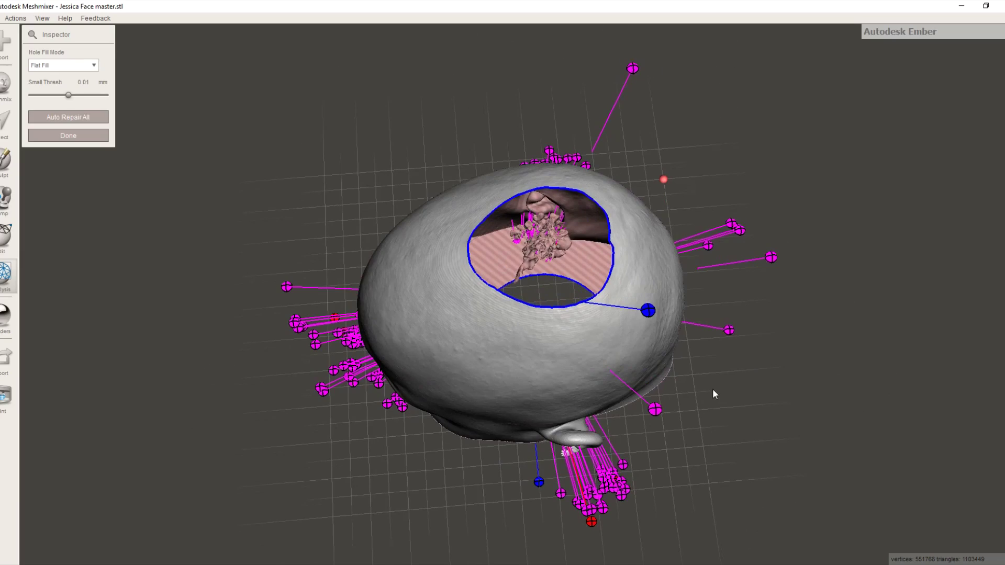
Zoom in on a top-down view of the crown opening and the interior debris
scroll(579, 256, up, 6)
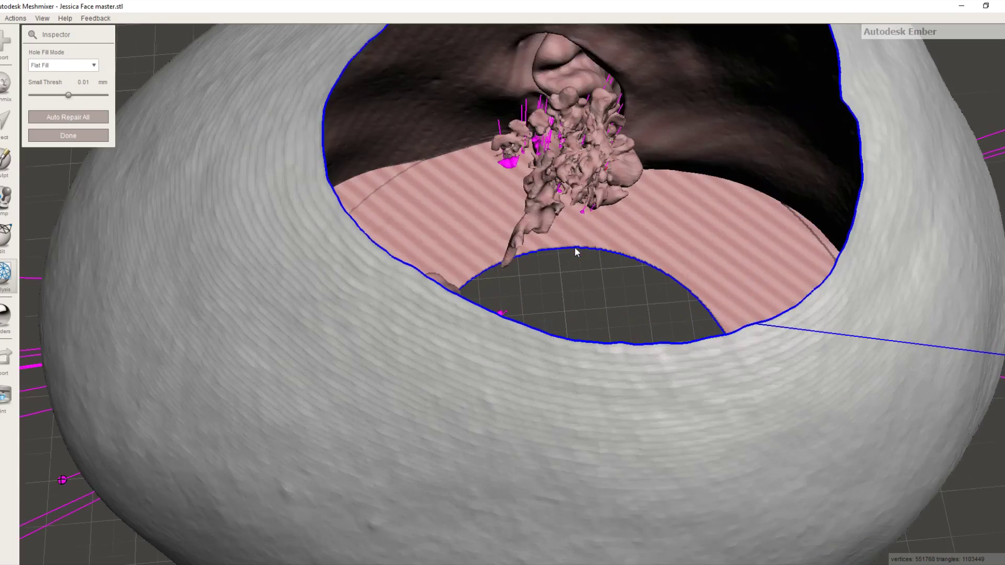
right_drag(575, 250, 510, 271)
scroll(511, 271, up, 3)
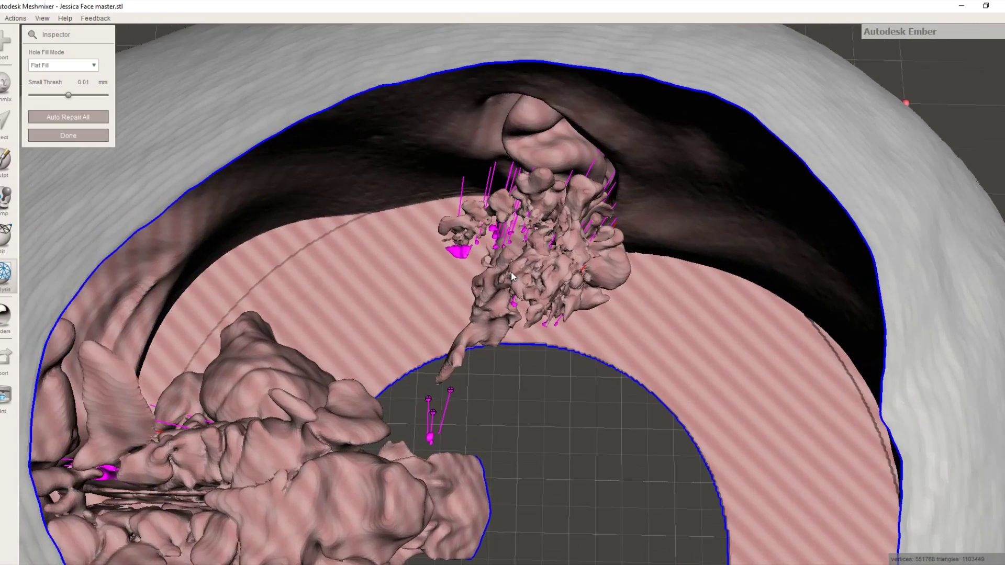
scroll(511, 271, up, 3)
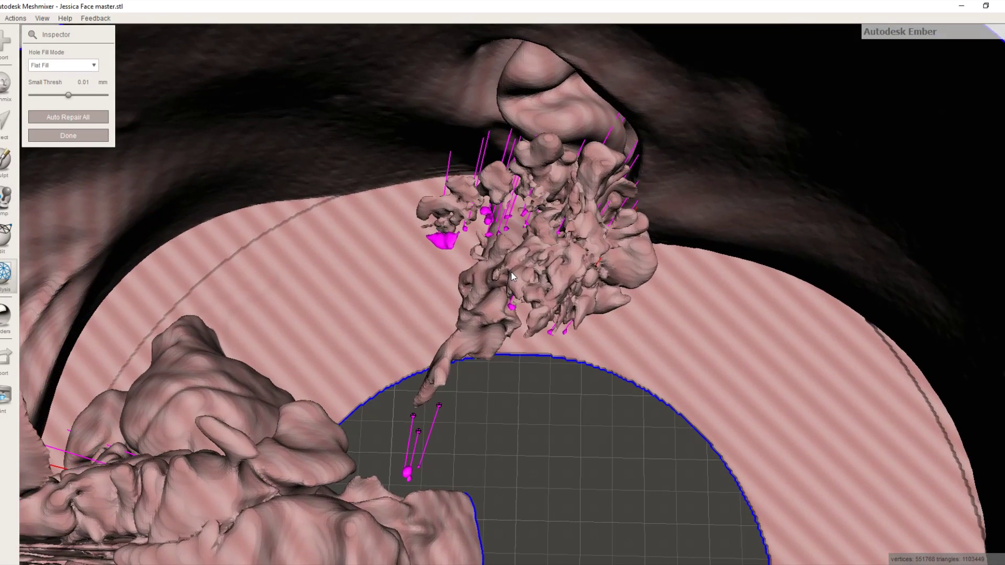
scroll(511, 273, down, 2)
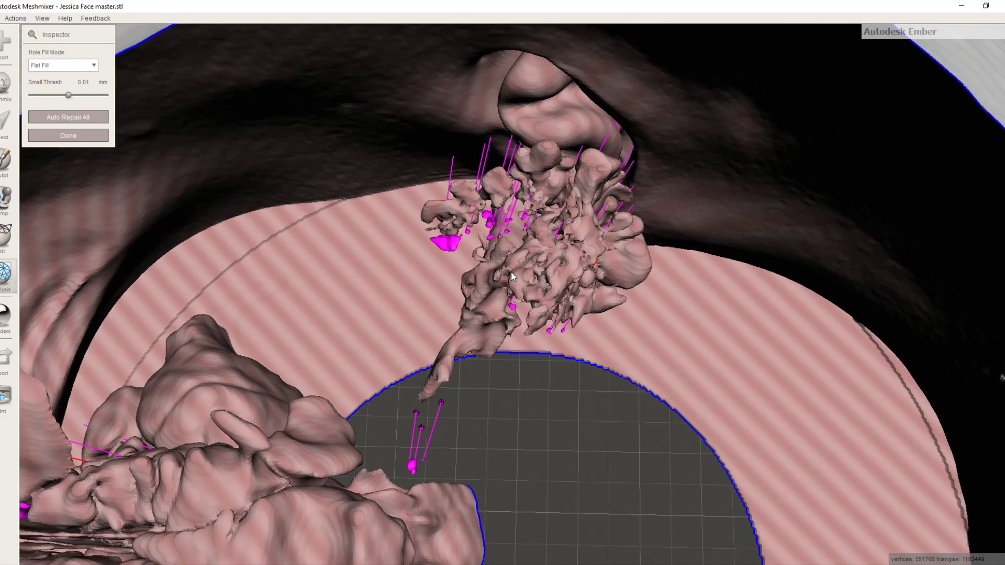
Select the first stray face patches inside the head near the ear and delete them
click(6, 123)
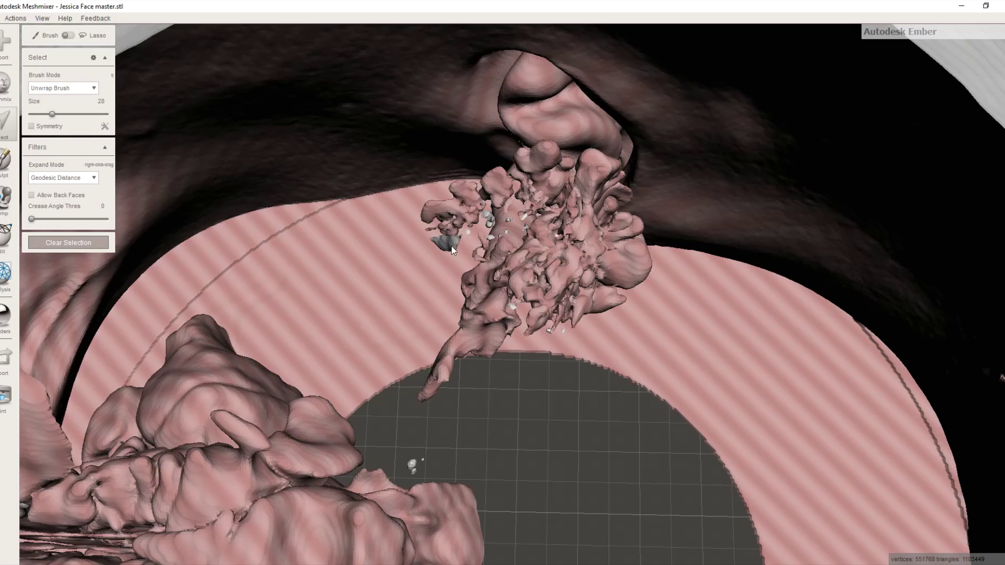
mouse_move(451, 249)
mouse_down()
mouse_move(490, 214)
mouse_move(511, 236)
mouse_up()
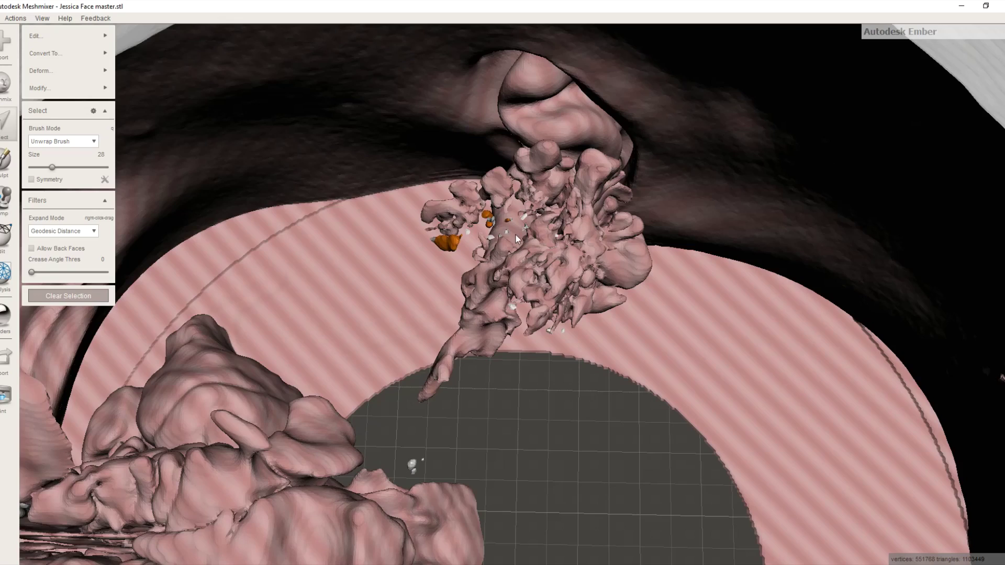
right_drag(555, 286, 526, 259)
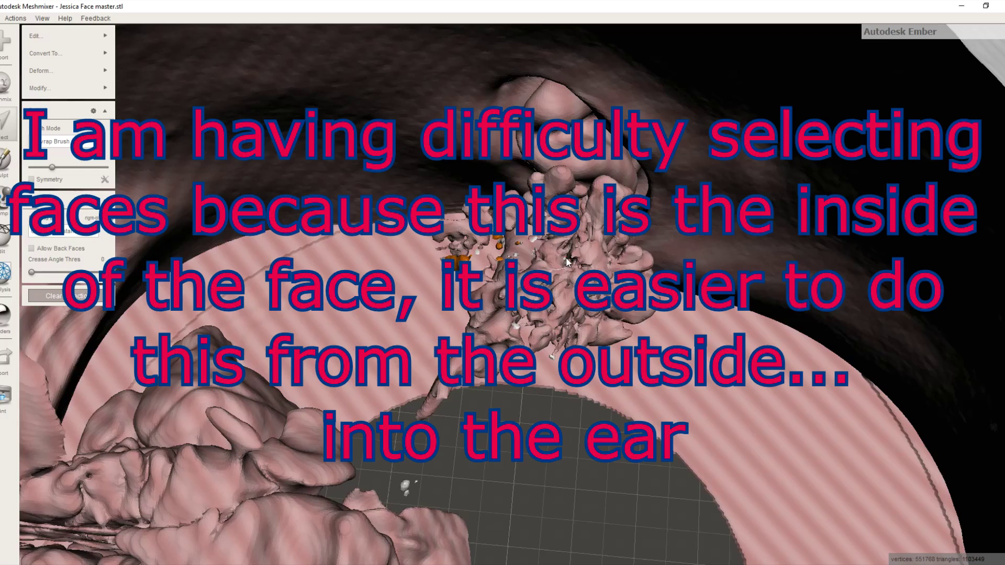
click(454, 261)
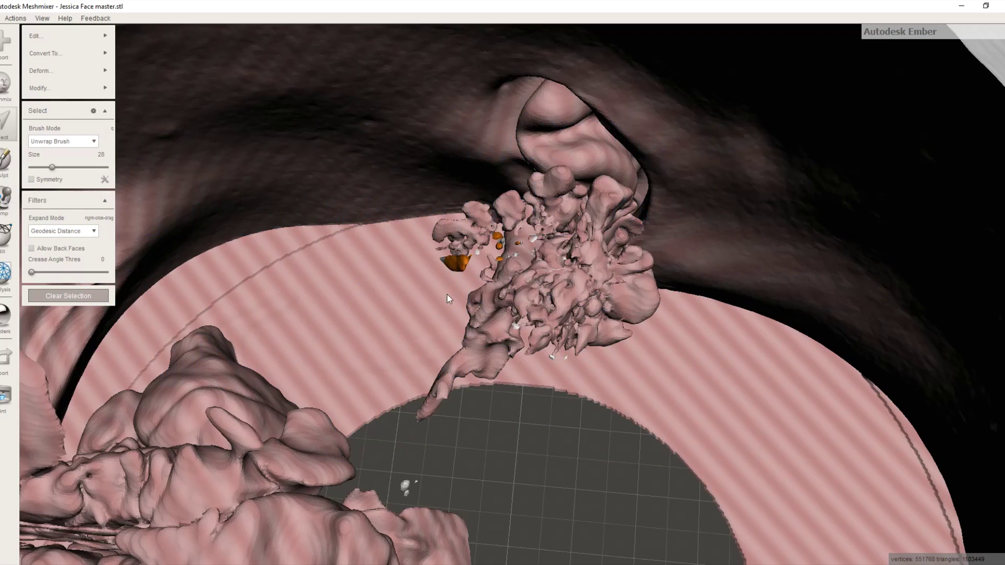
key(Delete)
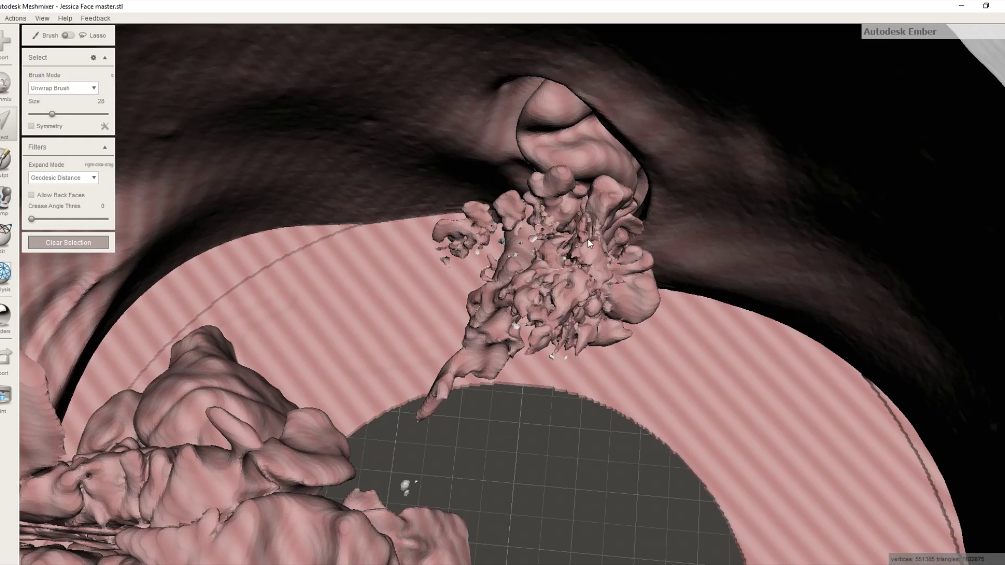
click(534, 244)
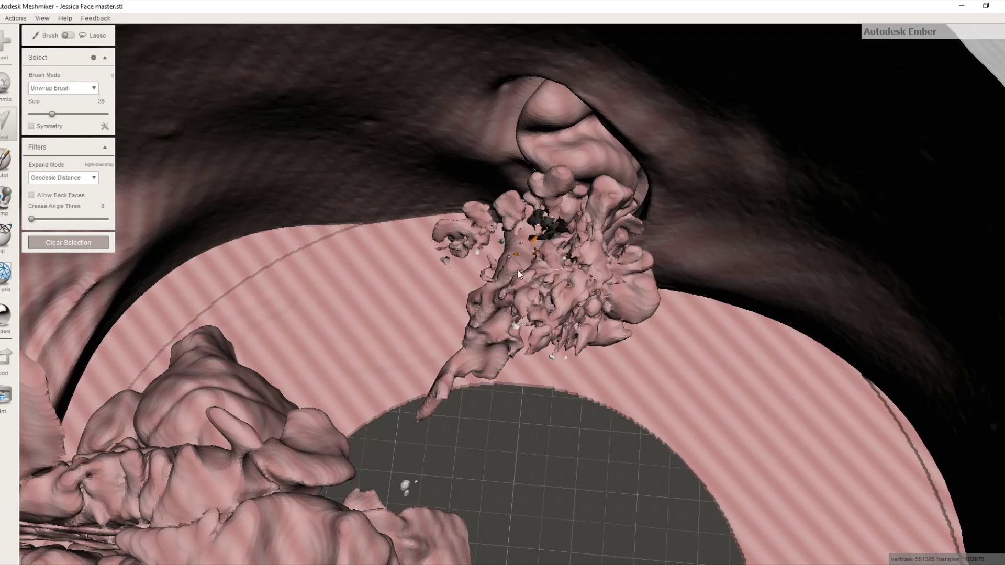
drag(510, 295, 534, 306)
key(Delete)
Delete the remaining debris patches in the ear cluster one by one and check what remains
click(549, 218)
key(Delete)
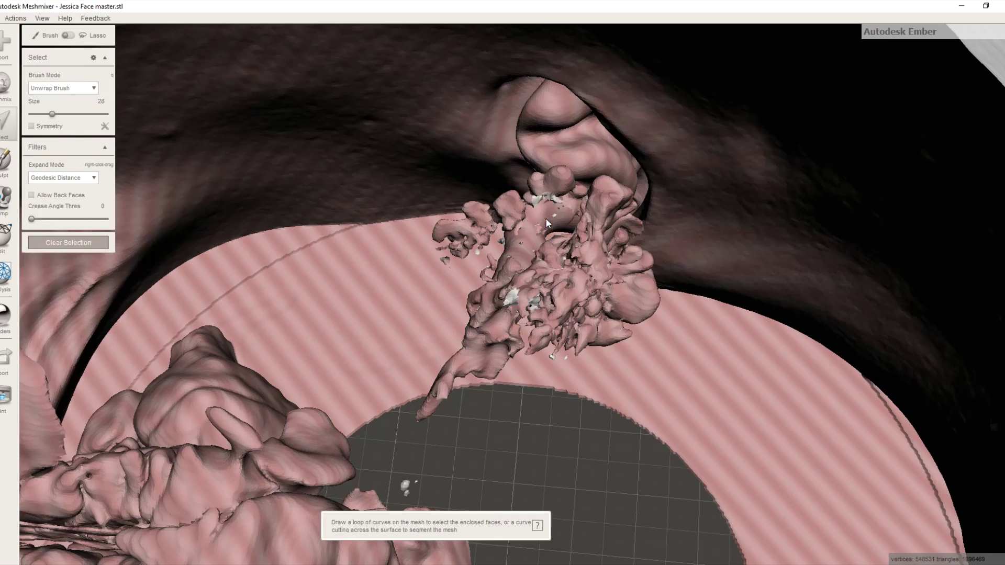
click(547, 201)
key(Delete)
click(512, 207)
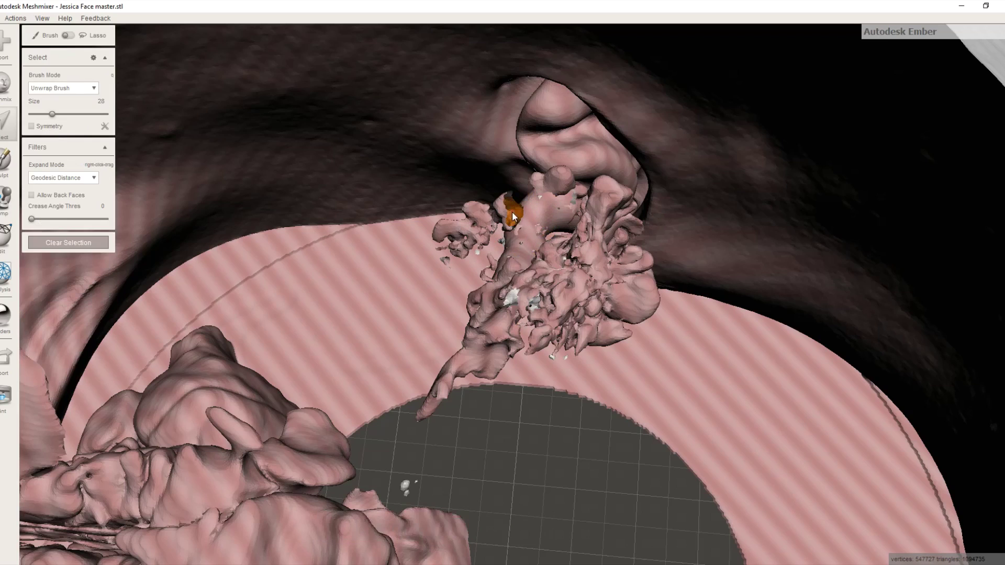
key(Delete)
click(529, 293)
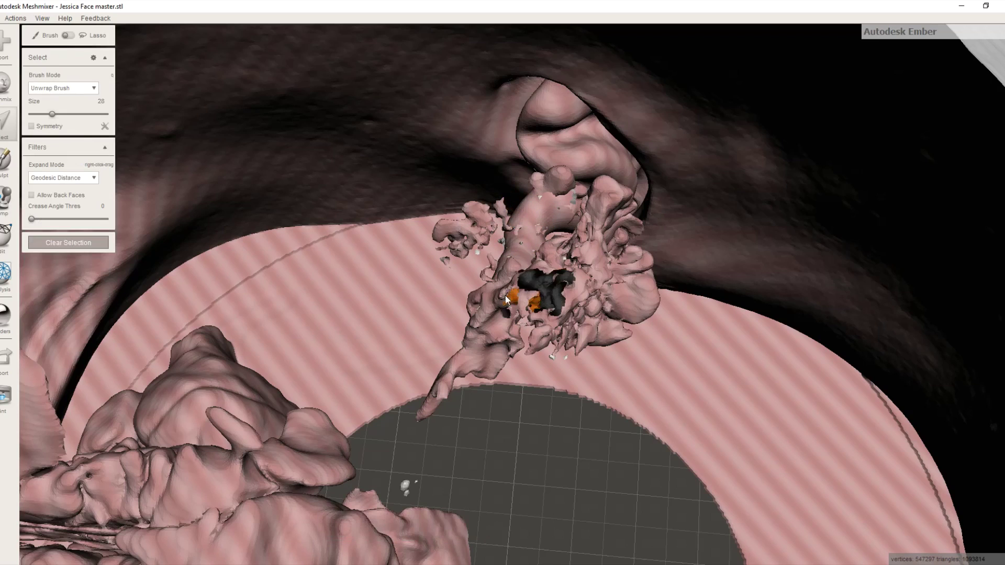
key(Delete)
click(547, 312)
key(Delete)
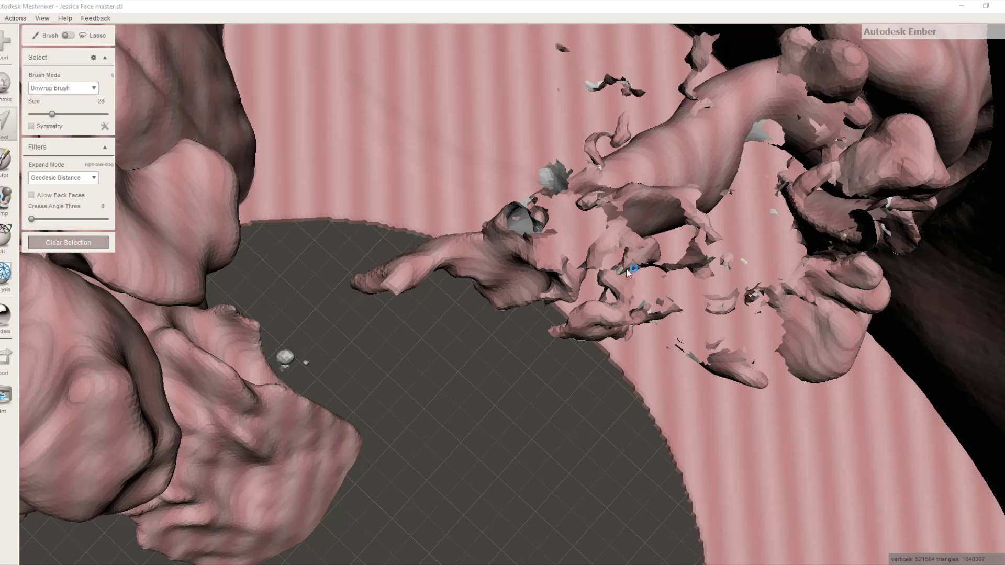
right_drag(667, 190, 856, 298)
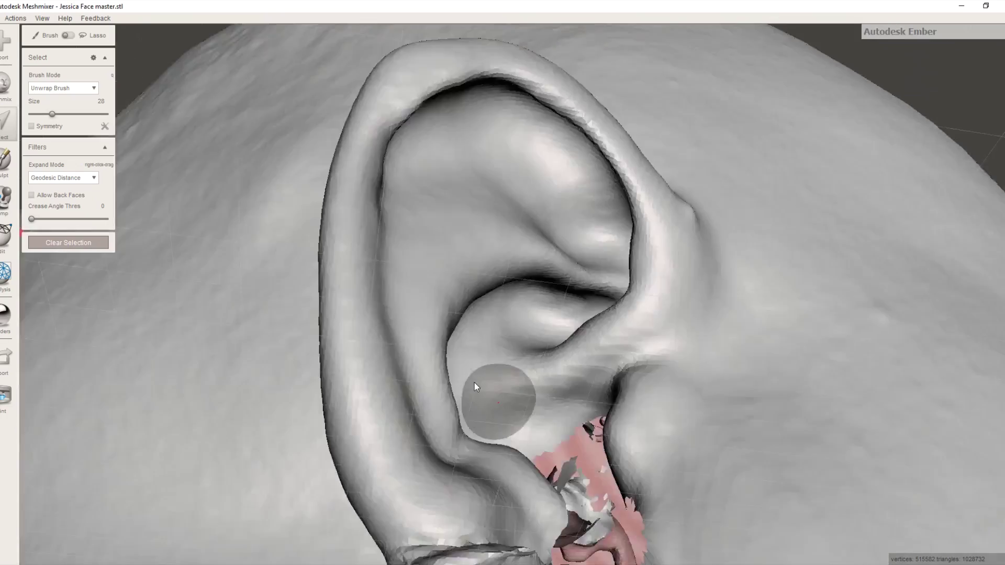
alt+drag(474, 381, 567, 332)
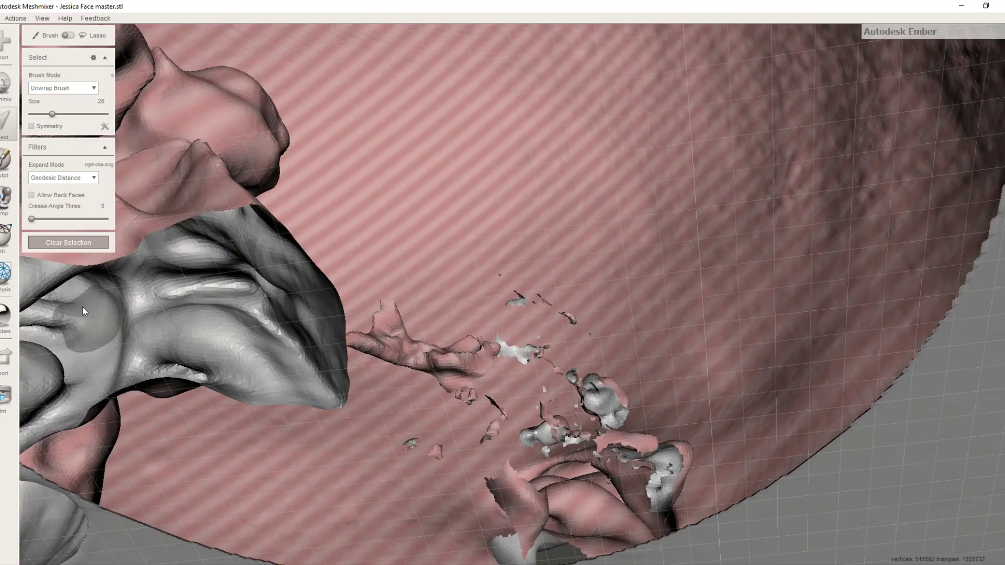
Select the whole main mesh, invert to the loose fragments, delete them and exit selection
click(68, 242)
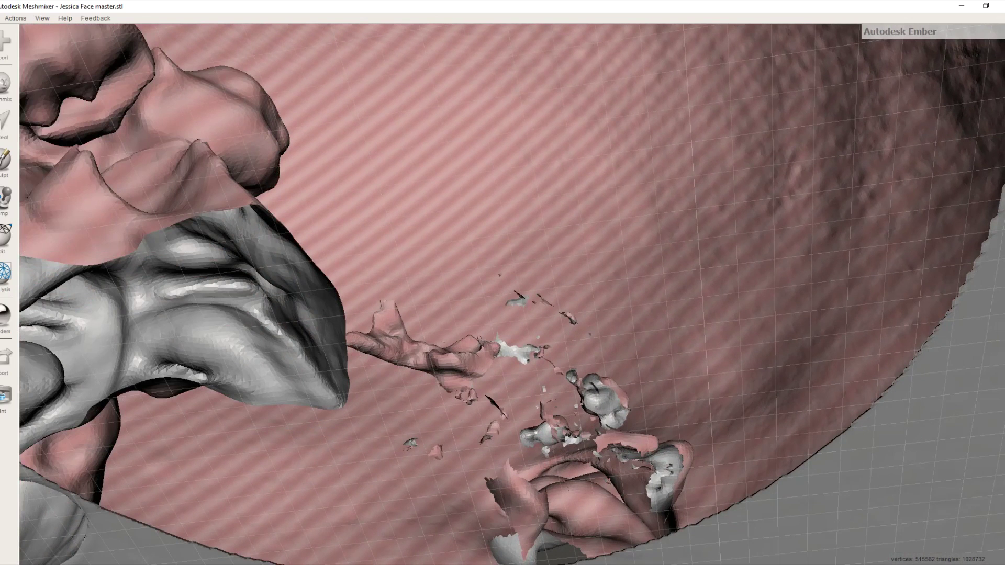
click(7, 123)
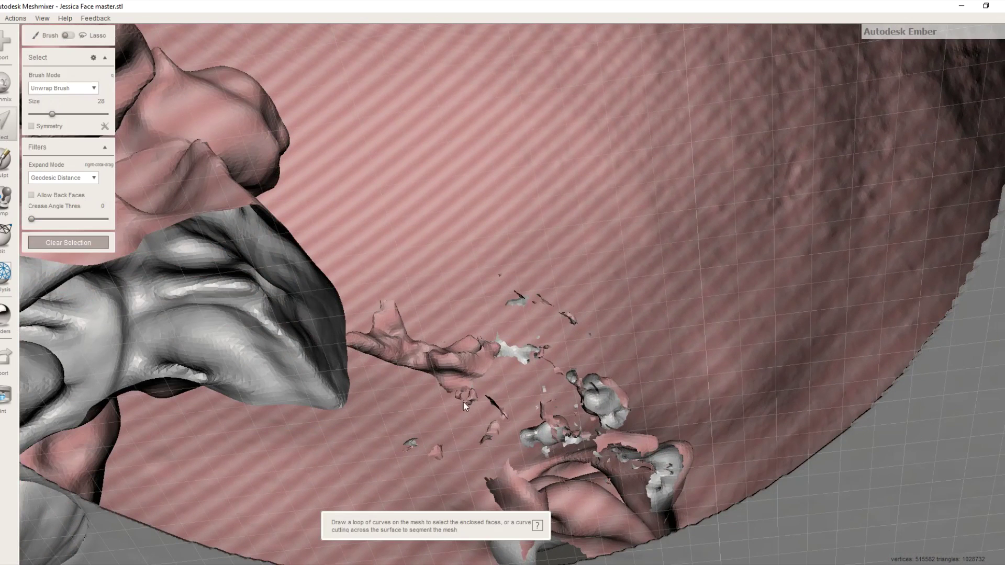
click(883, 497)
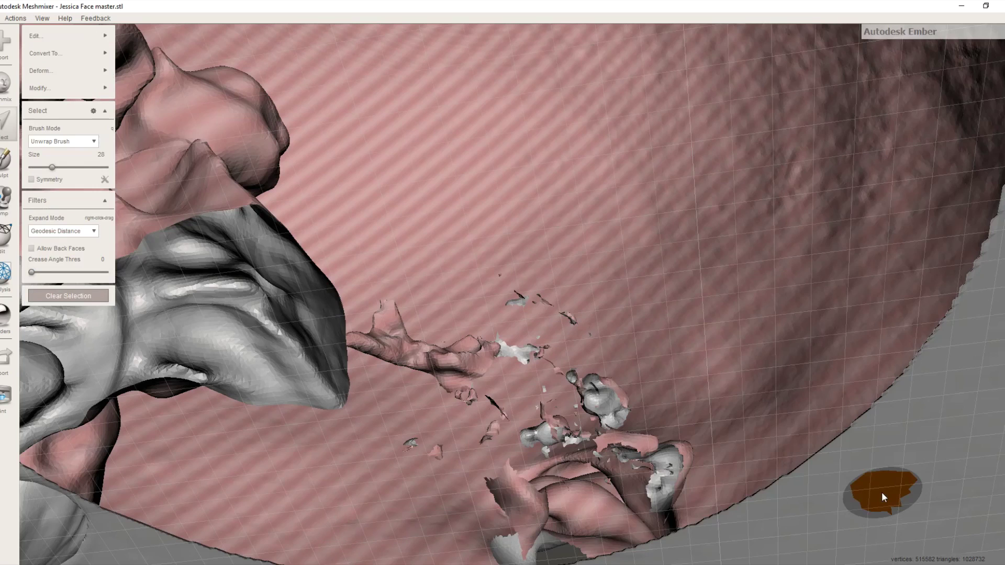
double_click(881, 496)
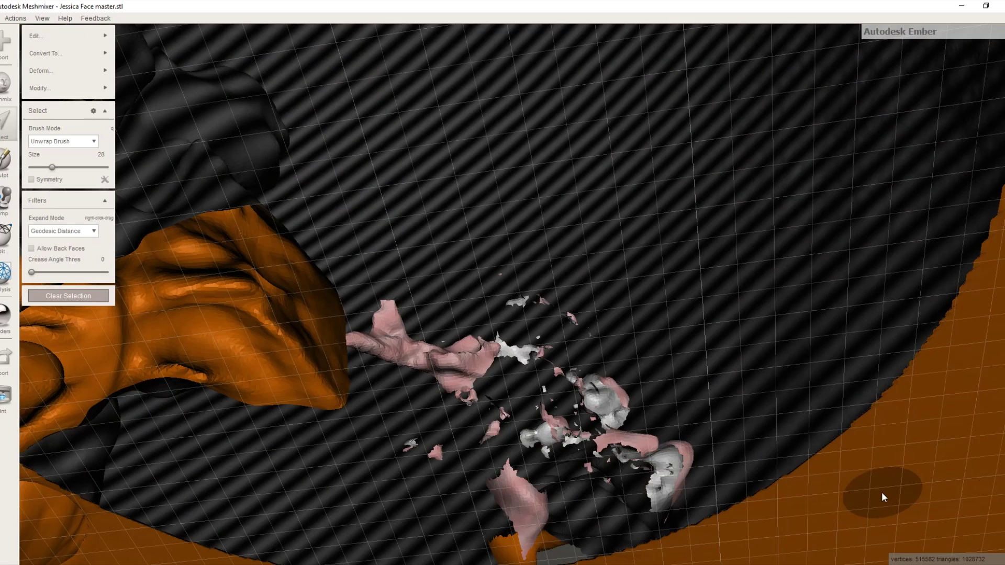
key(i)
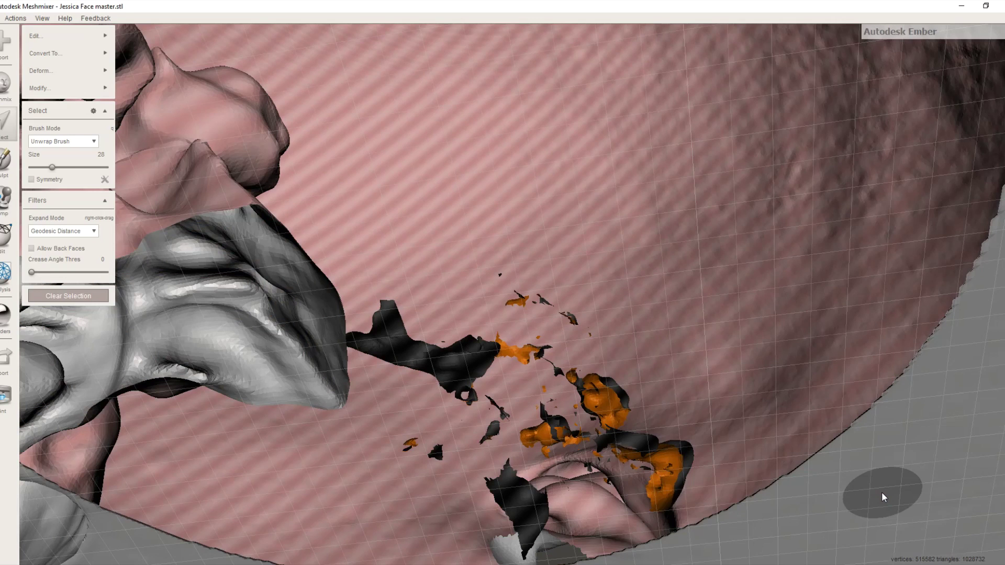
key(Delete)
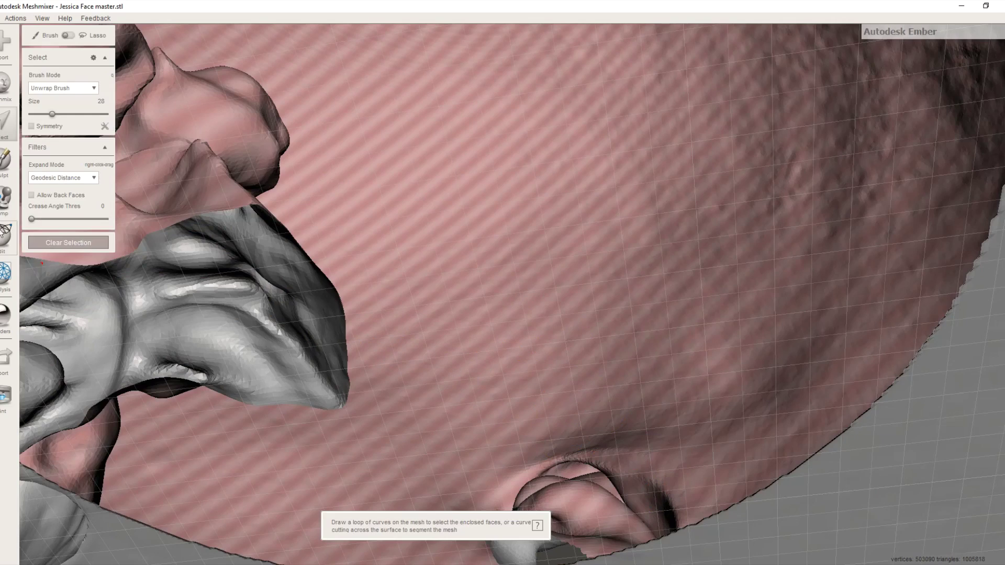
click(44, 243)
right_drag(557, 517, 654, 521)
scroll(630, 528, down, 10)
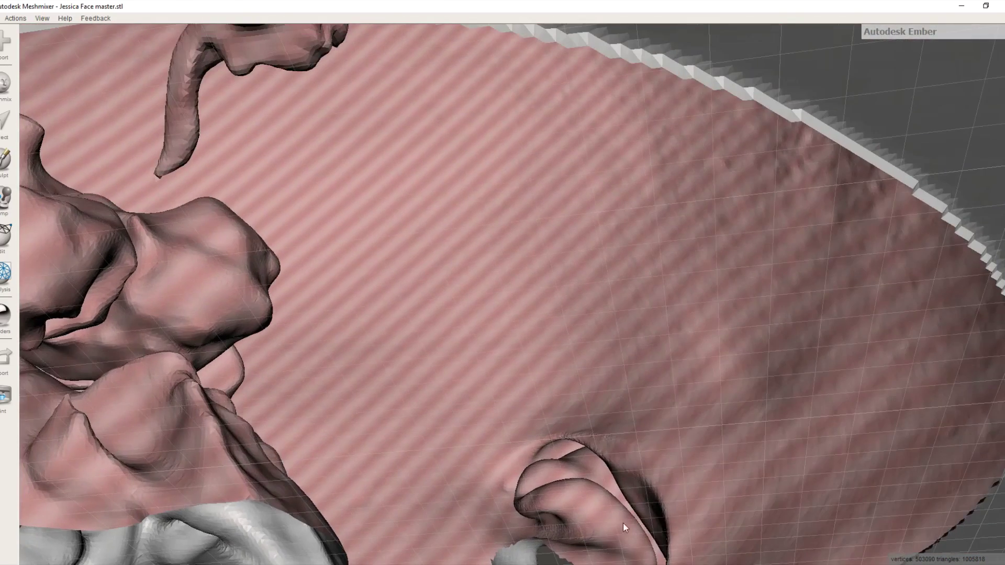
right_drag(623, 523, 624, 392)
scroll(643, 390, up, 10)
scroll(643, 386, down, 10)
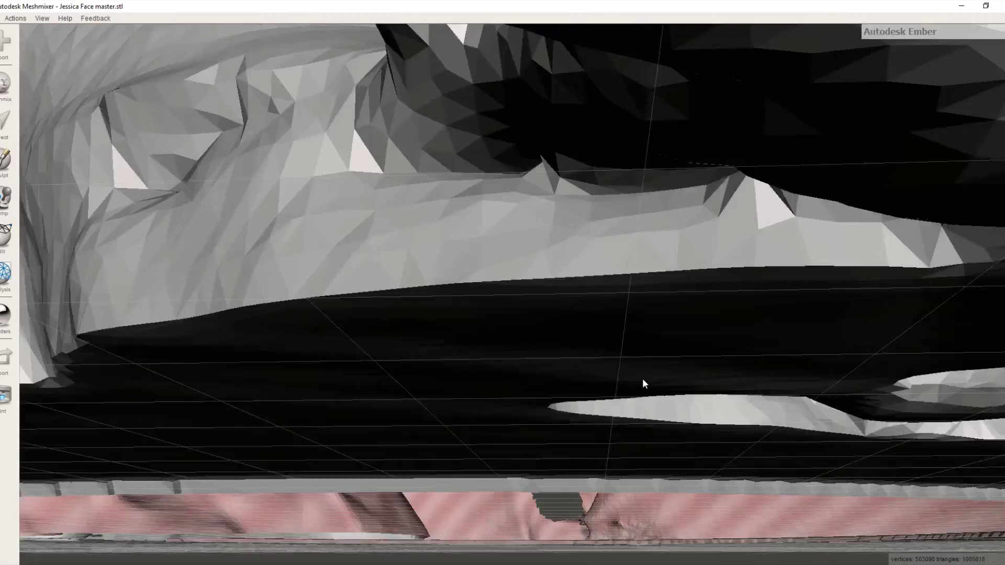
scroll(594, 375, down, 5)
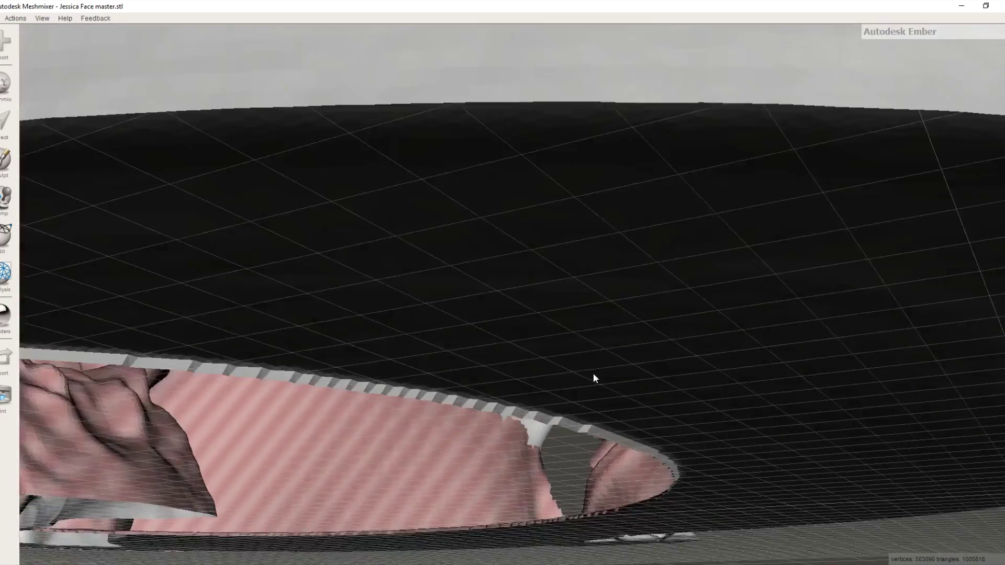
scroll(610, 361, up, 6)
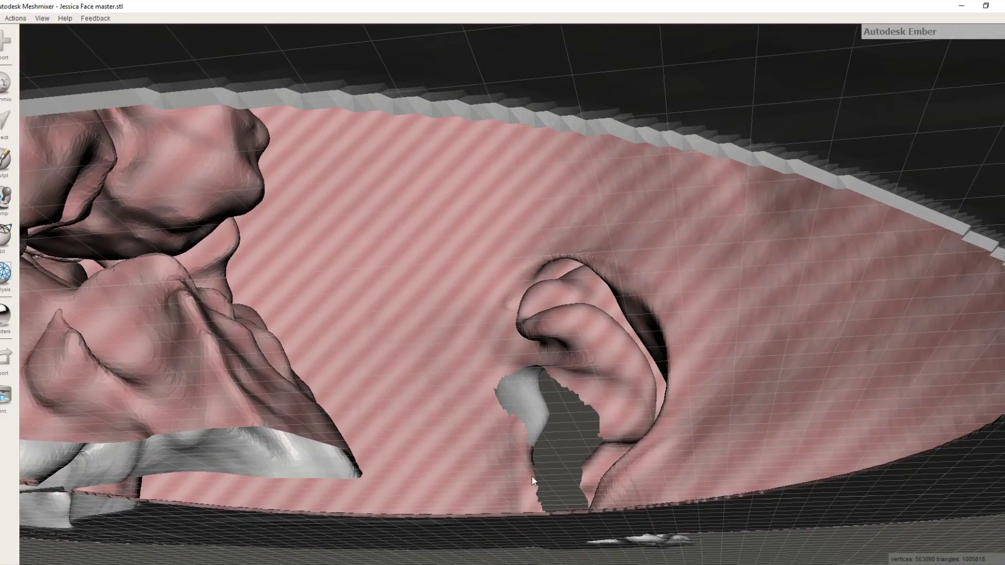
scroll(458, 400, down, 5)
scroll(534, 422, up, 5)
right_drag(534, 423, 533, 425)
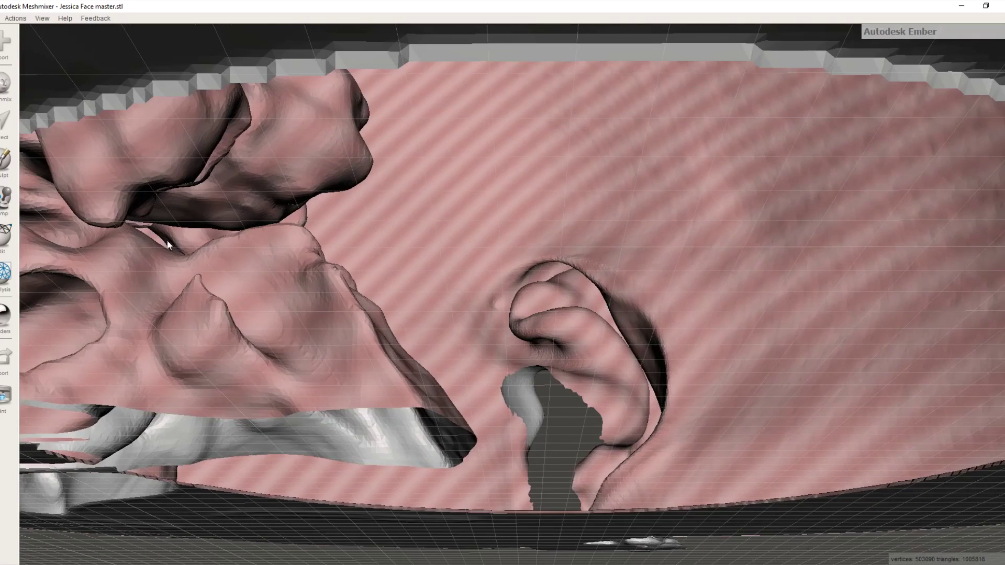
mouse_move(338, 332)
right_down()
mouse_move(439, 324)
mouse_move(369, 326)
mouse_move(333, 346)
mouse_move(326, 332)
right_up()
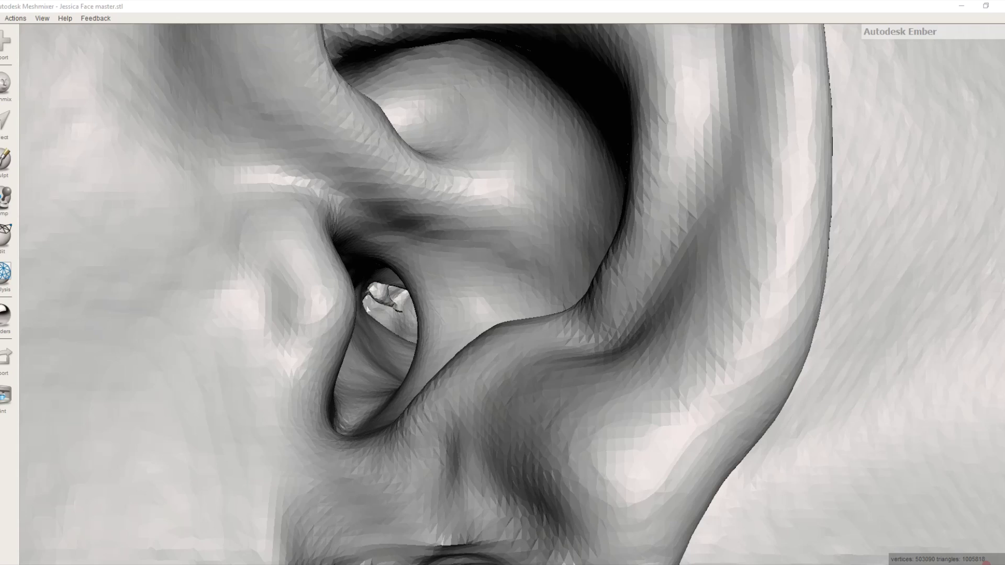
Brush-select the ear canal surfaces and cavity rim, then delete them
key(s)
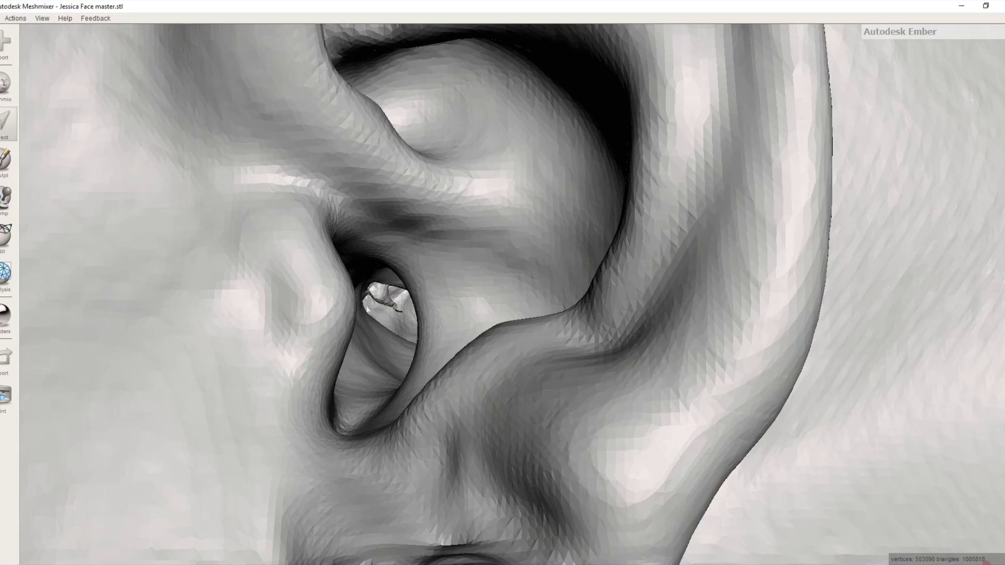
mouse_move(426, 338)
mouse_down()
mouse_move(418, 289)
mouse_move(499, 255)
mouse_move(509, 231)
mouse_move(457, 270)
mouse_move(400, 362)
mouse_up()
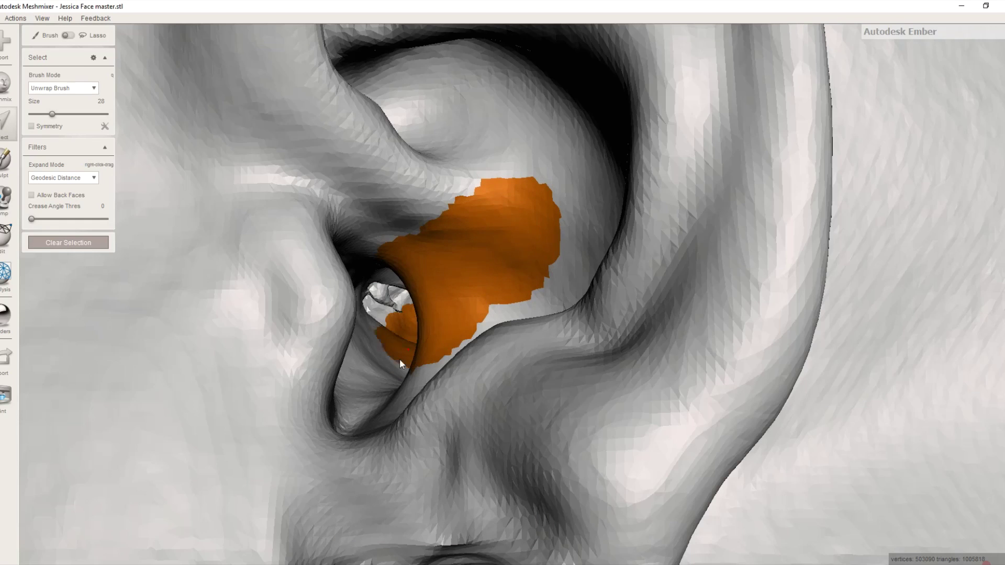
mouse_move(399, 320)
mouse_down()
mouse_move(378, 403)
mouse_move(551, 251)
mouse_move(549, 203)
mouse_move(528, 203)
mouse_move(458, 124)
mouse_move(542, 161)
mouse_move(558, 193)
mouse_move(561, 235)
mouse_move(533, 260)
mouse_move(510, 260)
mouse_up()
mouse_move(510, 259)
right_down()
mouse_move(520, 193)
mouse_move(504, 205)
mouse_move(540, 208)
mouse_move(293, 340)
right_up()
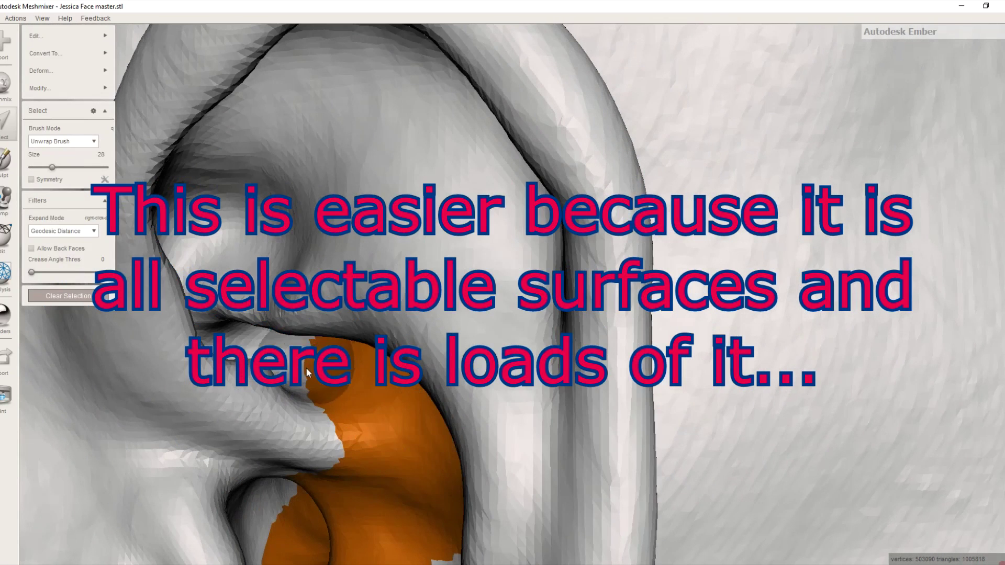
mouse_move(280, 351)
mouse_down()
mouse_move(209, 329)
mouse_move(202, 317)
mouse_up()
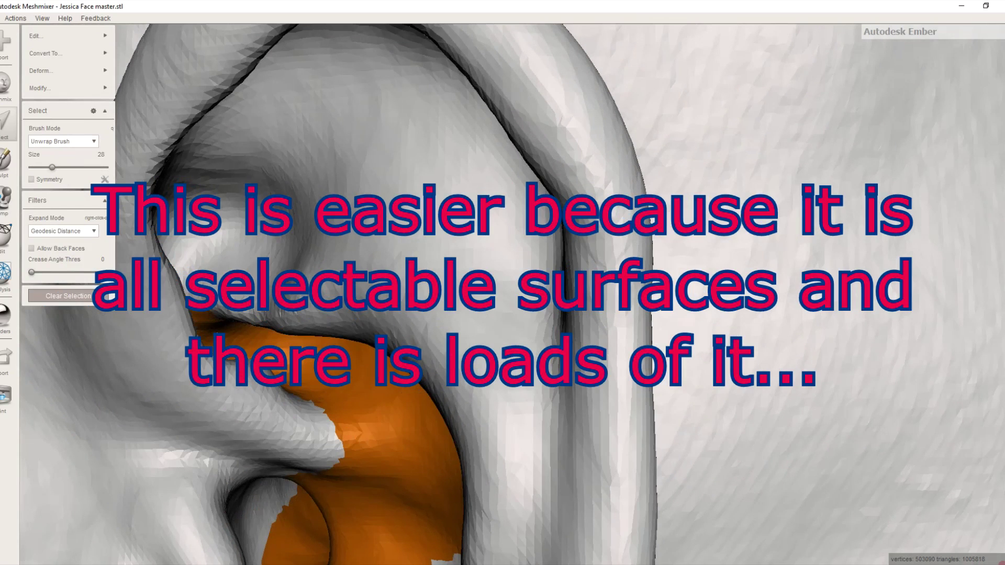
mouse_move(317, 414)
mouse_down()
mouse_move(352, 407)
mouse_move(358, 456)
mouse_move(344, 510)
mouse_move(284, 507)
mouse_move(278, 523)
mouse_move(278, 498)
mouse_up()
right_drag(320, 485, 404, 474)
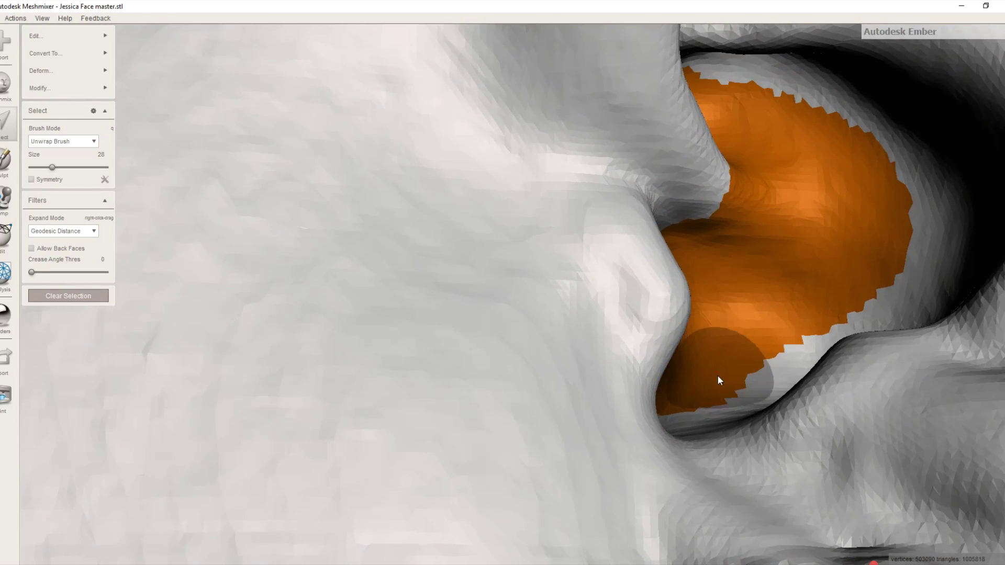
mouse_move(763, 326)
mouse_down()
mouse_move(866, 257)
mouse_move(892, 217)
mouse_move(830, 158)
mouse_up()
right_drag(787, 204, 726, 331)
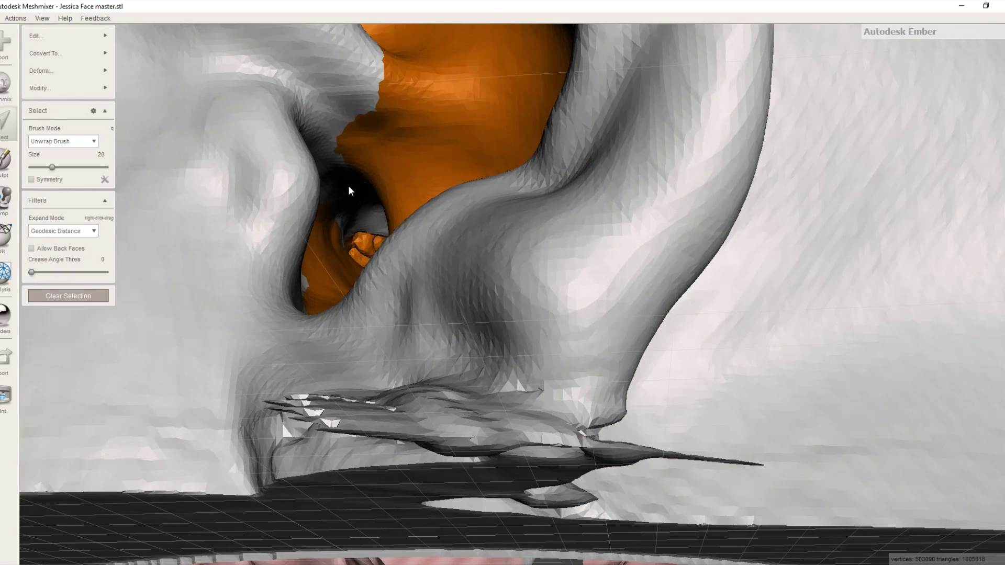
drag(351, 175, 353, 175)
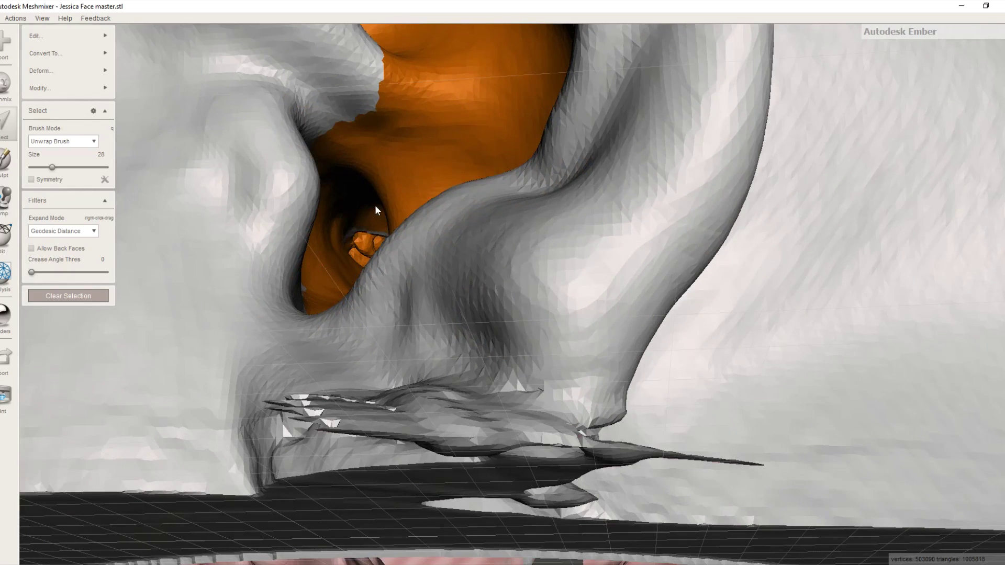
drag(375, 205, 410, 125)
key(f)
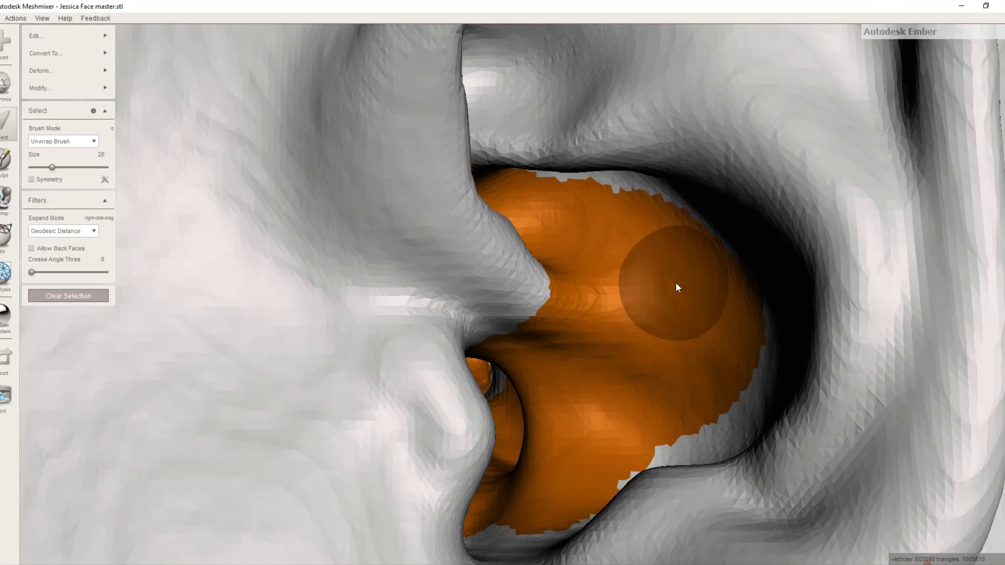
key(Delete)
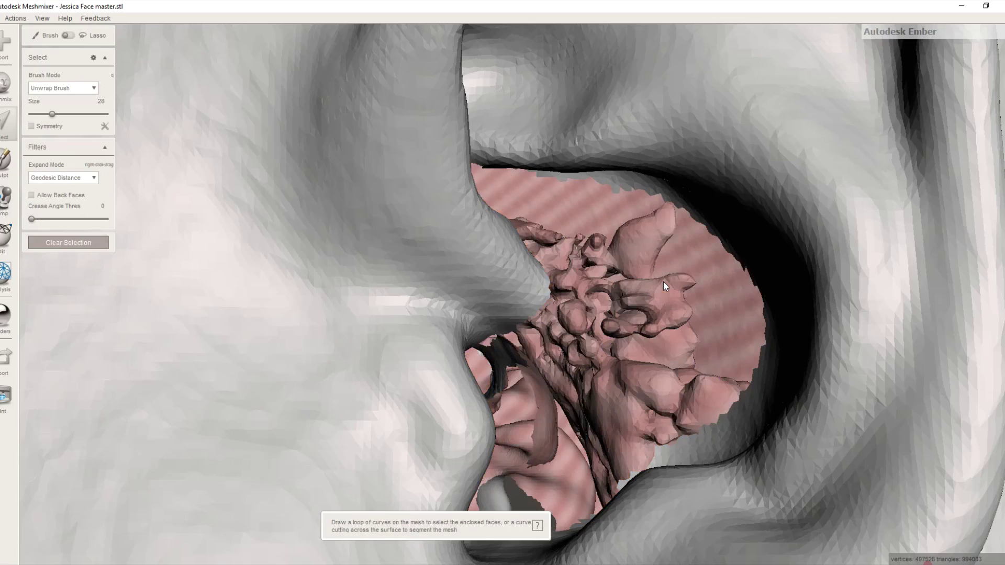
Select the outer face shell, invert with I, and delete the inner geometry behind it
right_drag(664, 313, 689, 309)
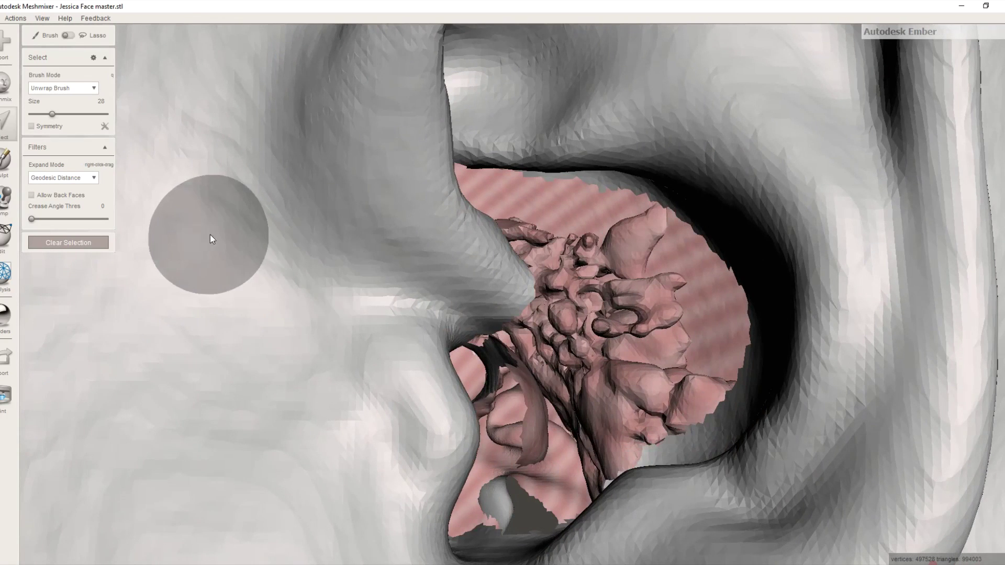
double_click(430, 209)
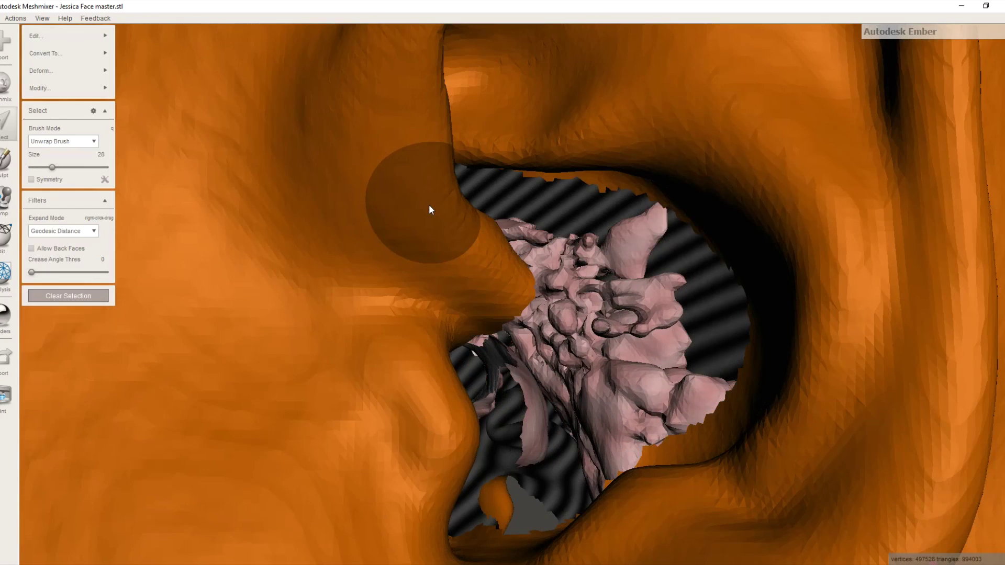
key(i)
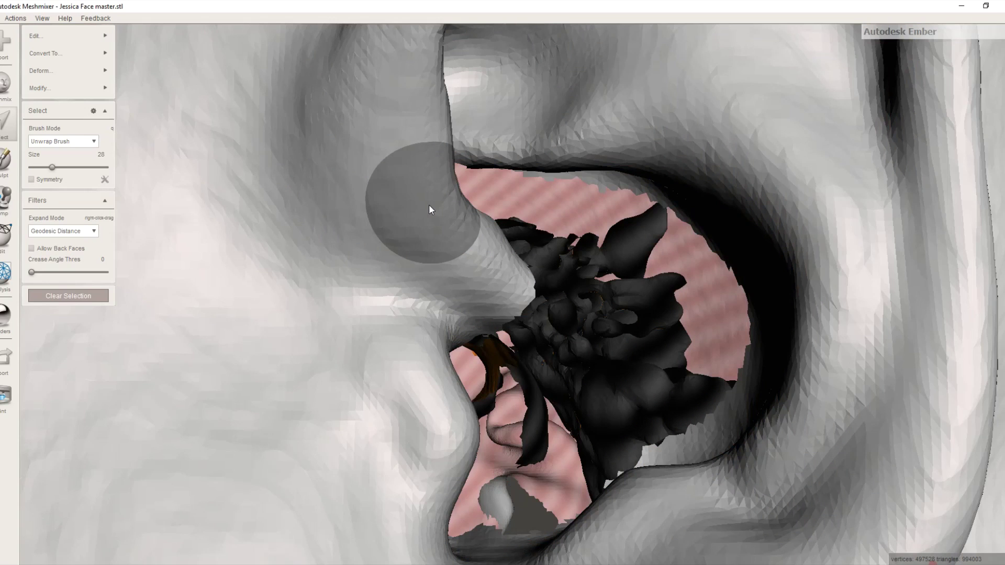
key(Delete)
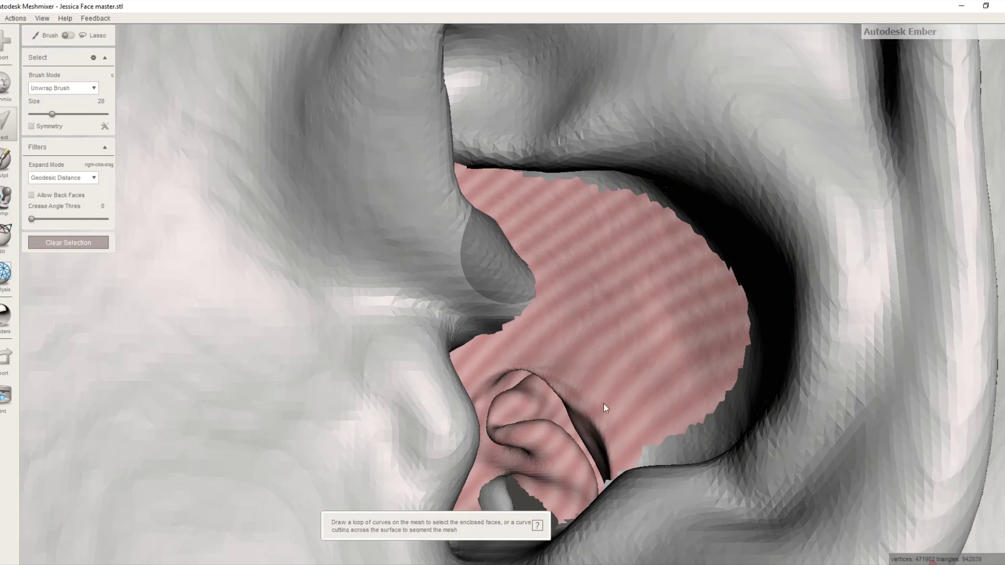
scroll(603, 403, down, 10)
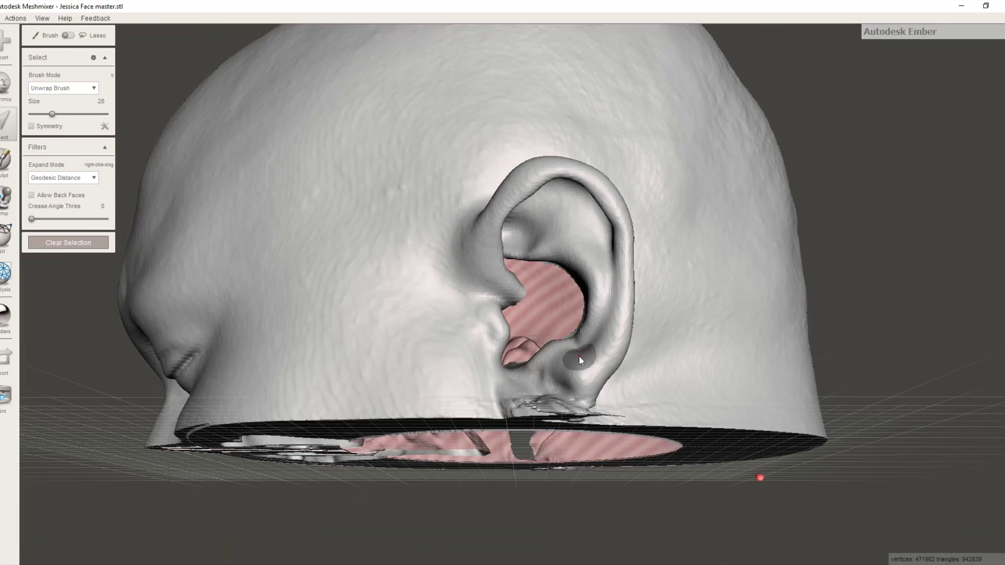
Clear the selection, orbit from below round to the front of the face, and open Analysis
right_drag(579, 359, 103, 88)
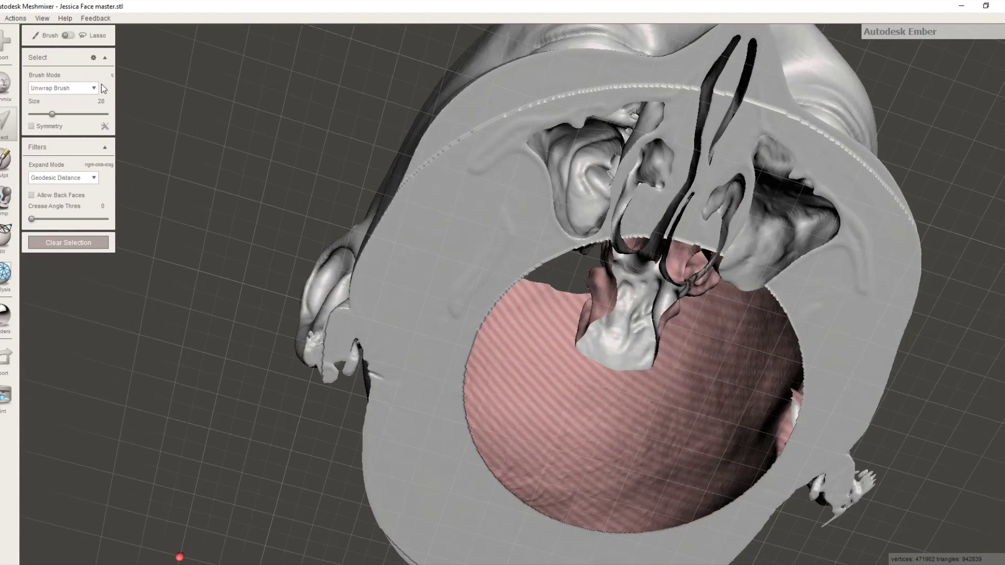
click(91, 250)
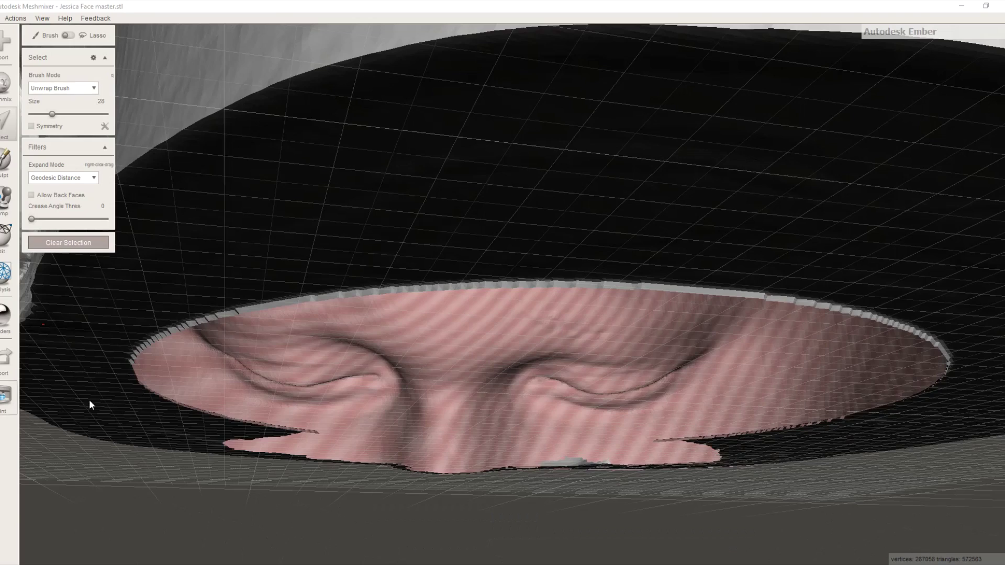
scroll(413, 319, down, 3)
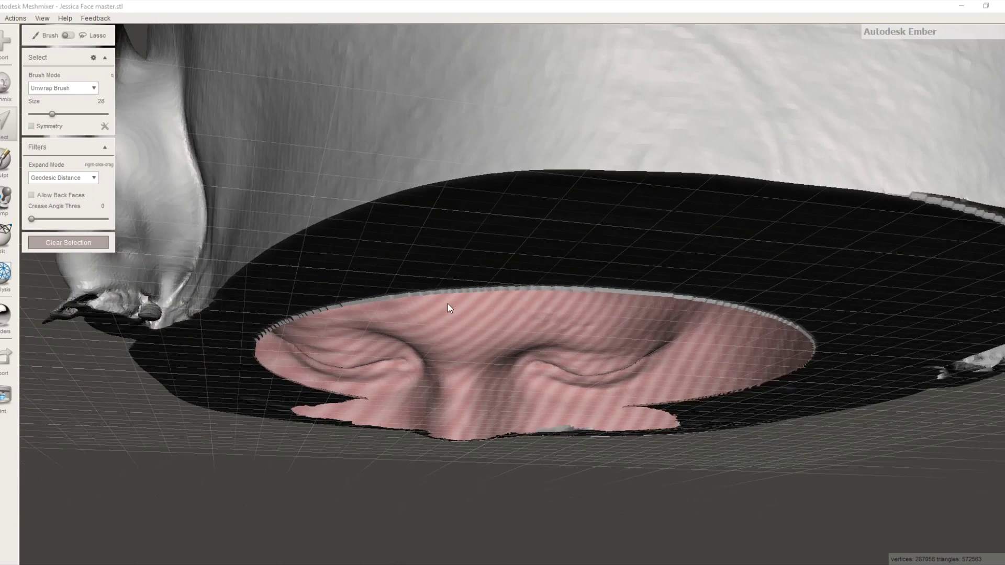
right_drag(494, 311, 984, 337)
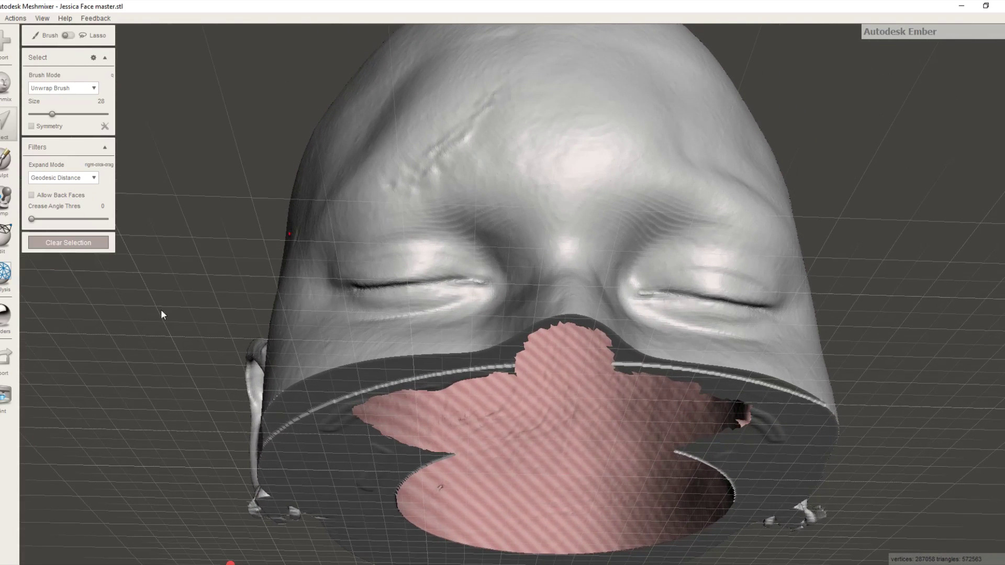
click(5, 275)
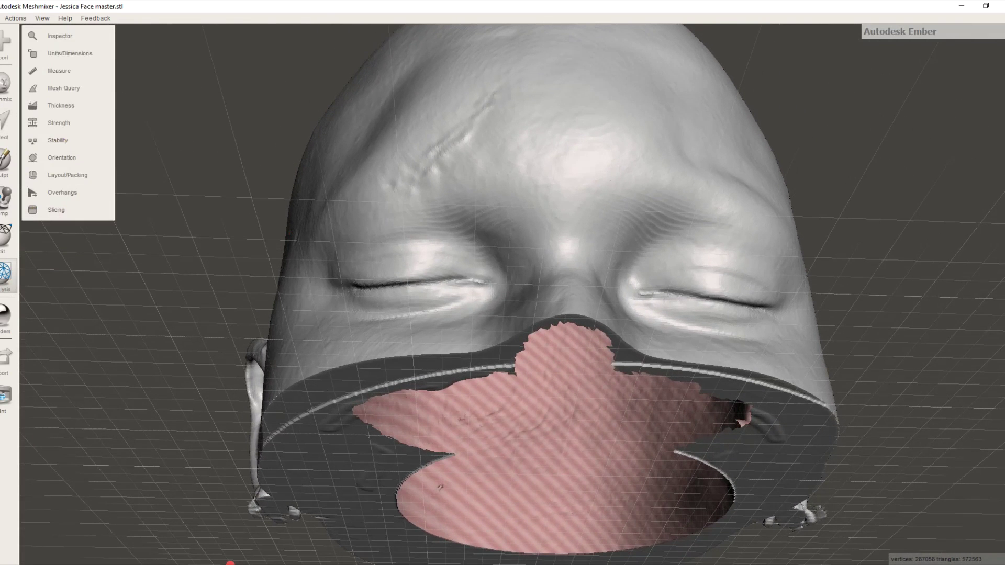
Run the Inspector and flat-fill the two holes inside the ear
click(65, 36)
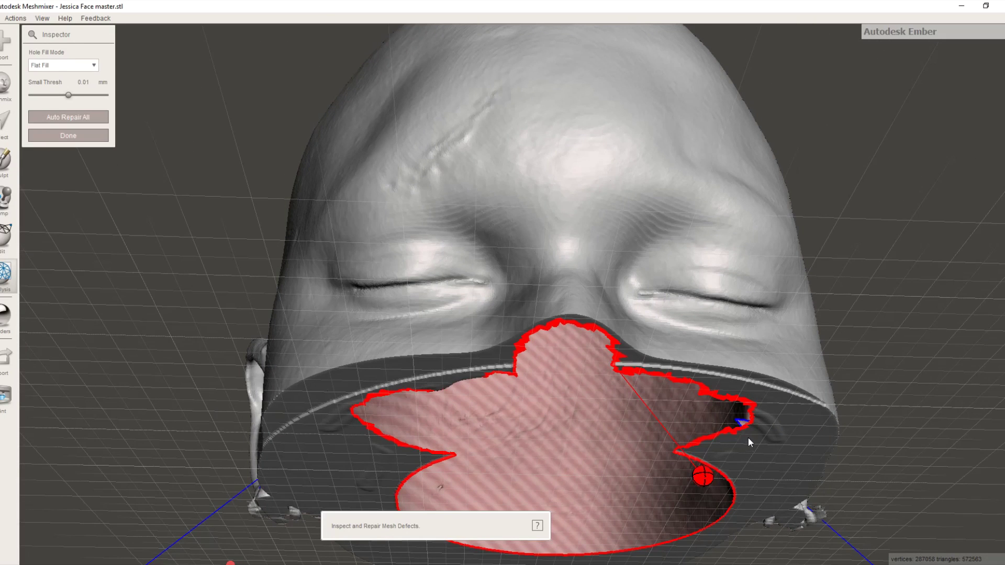
right_drag(520, 211, 733, 187)
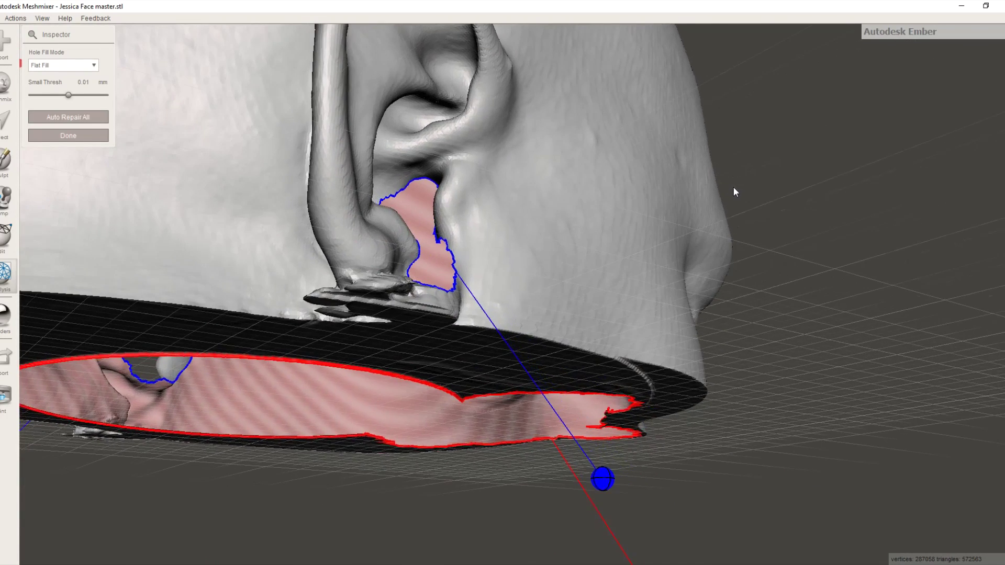
click(602, 479)
right_drag(460, 234, 224, 278)
scroll(545, 246, up, 3)
scroll(242, 255, up, 3)
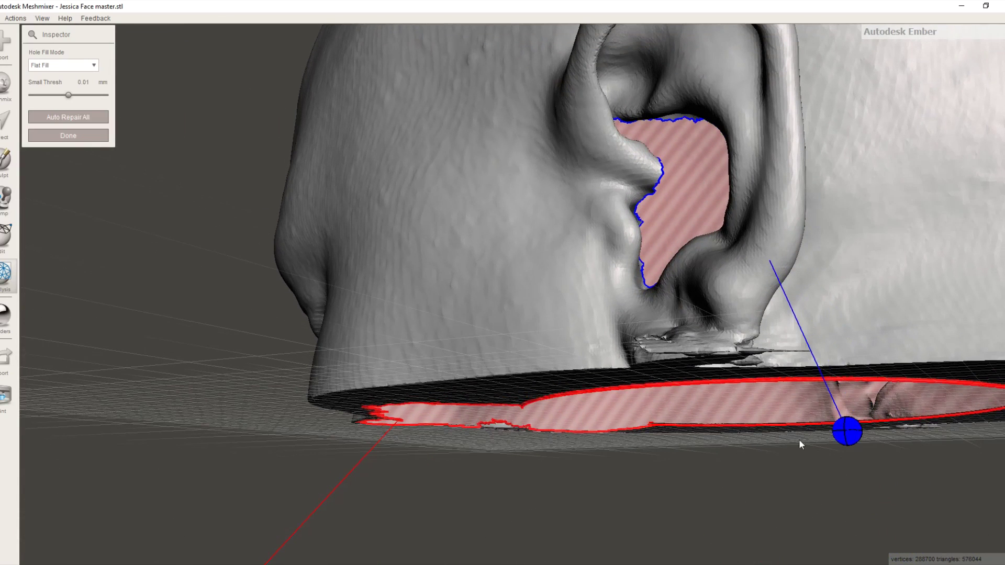
click(839, 430)
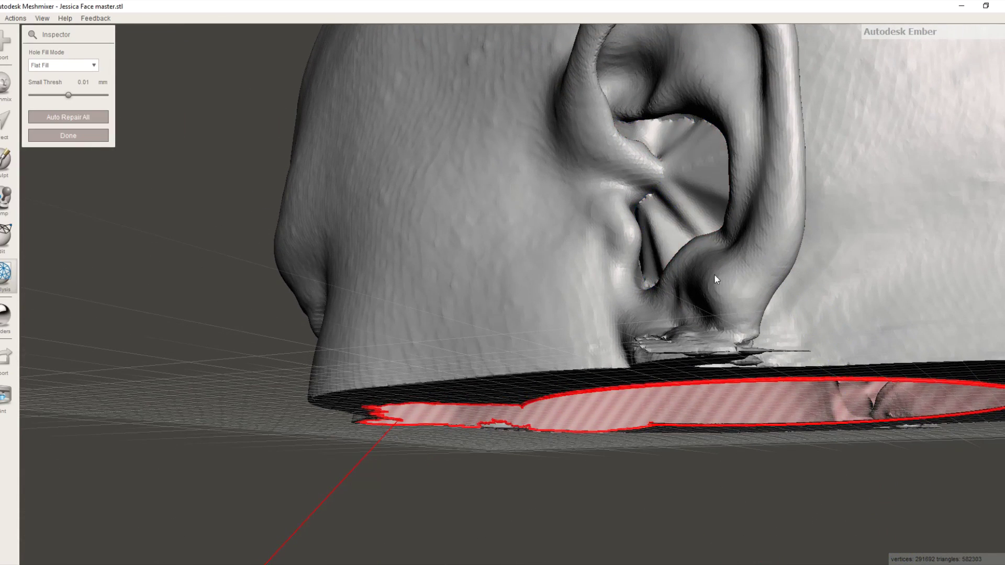
Inspect the base and back of the head, then undo the crown opening's flat fill
scroll(713, 274, up, 3)
right_drag(740, 298, 637, 421)
scroll(637, 422, down, 10)
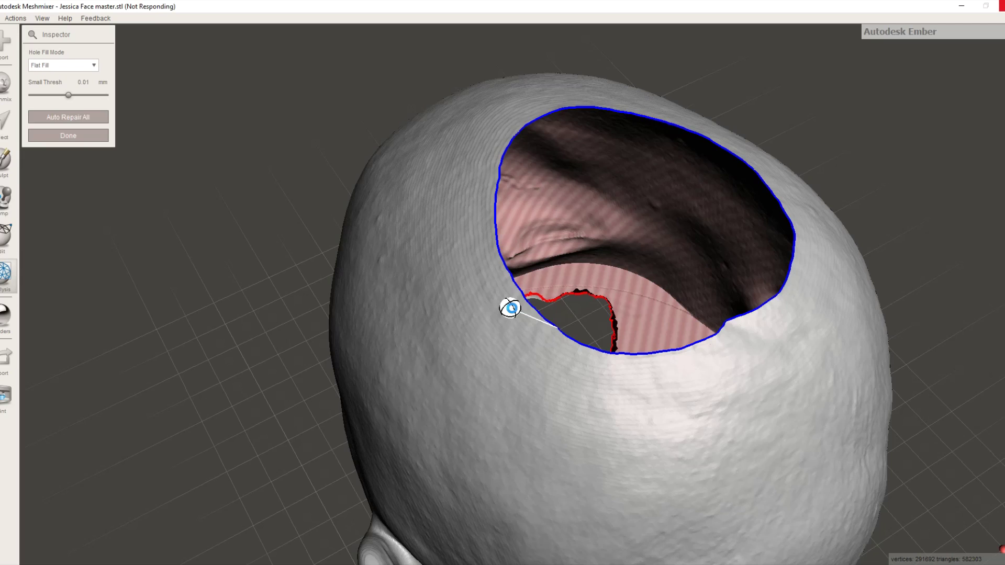
right_drag(756, 396, 735, 392)
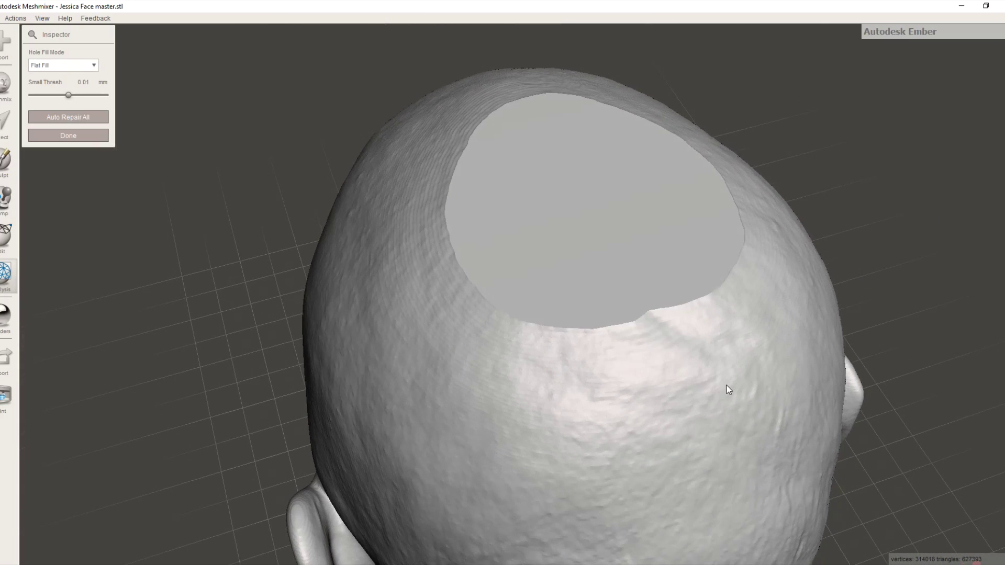
key(ctrl+z)
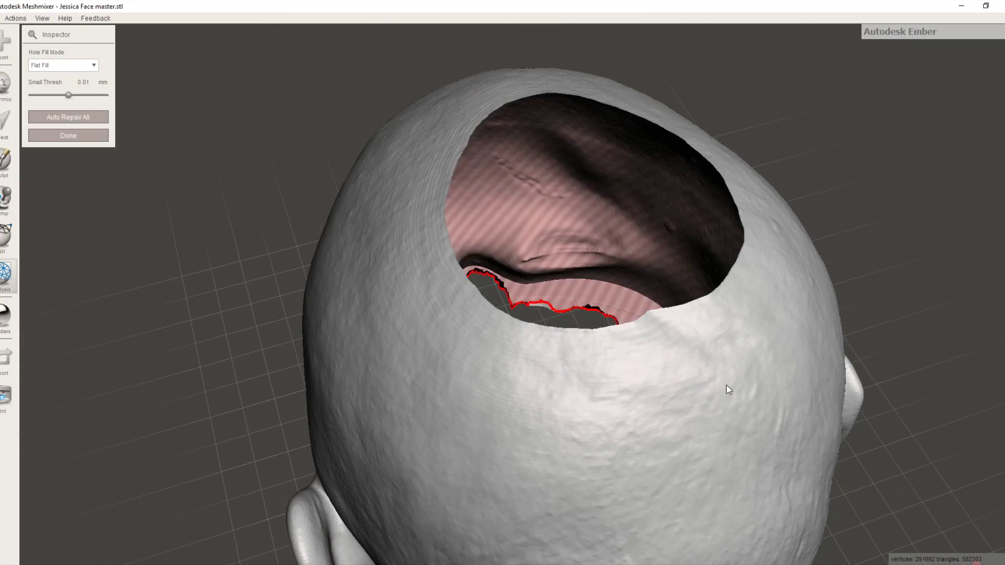
Select the crown opening's border with a smaller brush and apply Edit > Erase & Fill
click(6, 122)
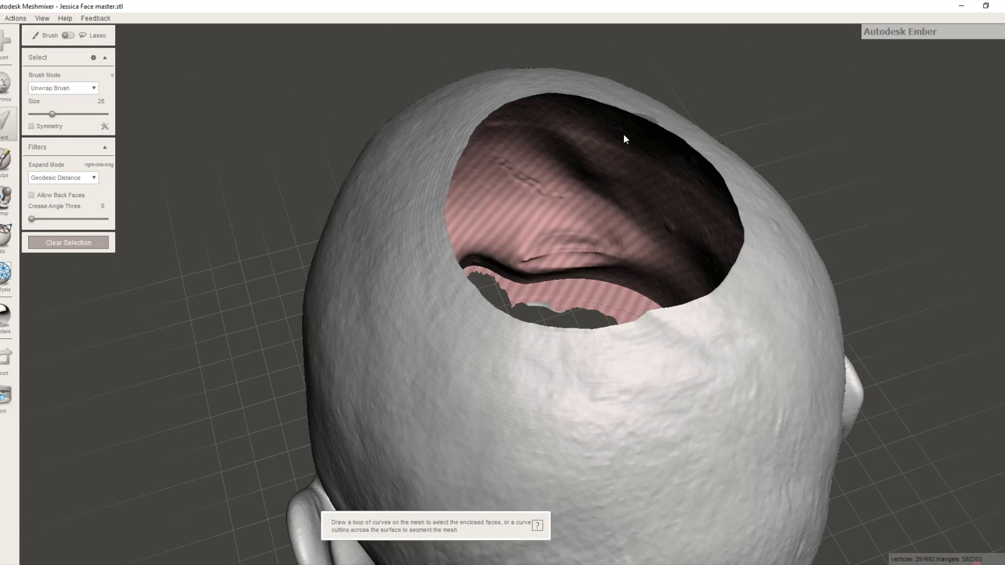
click(41, 114)
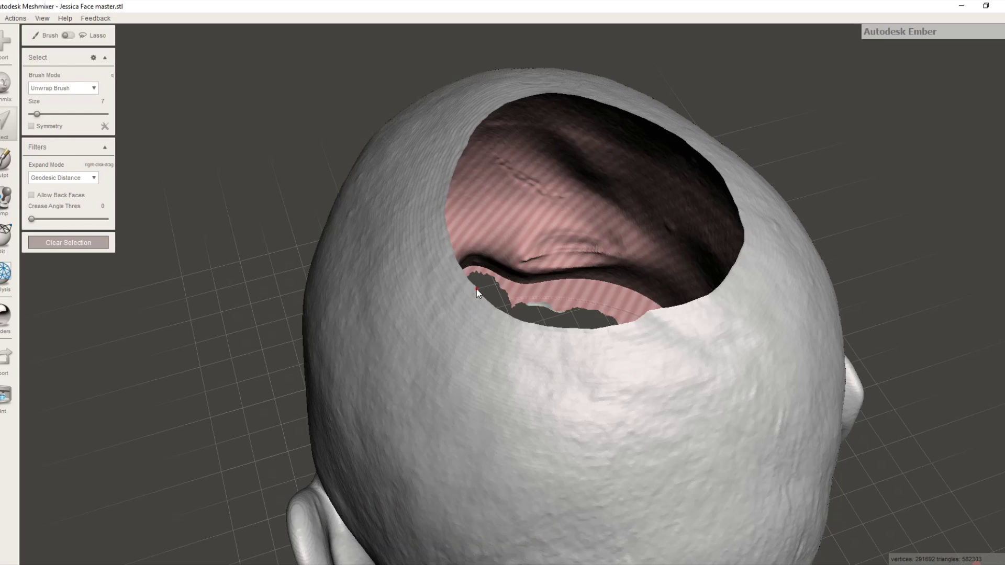
double_click(476, 288)
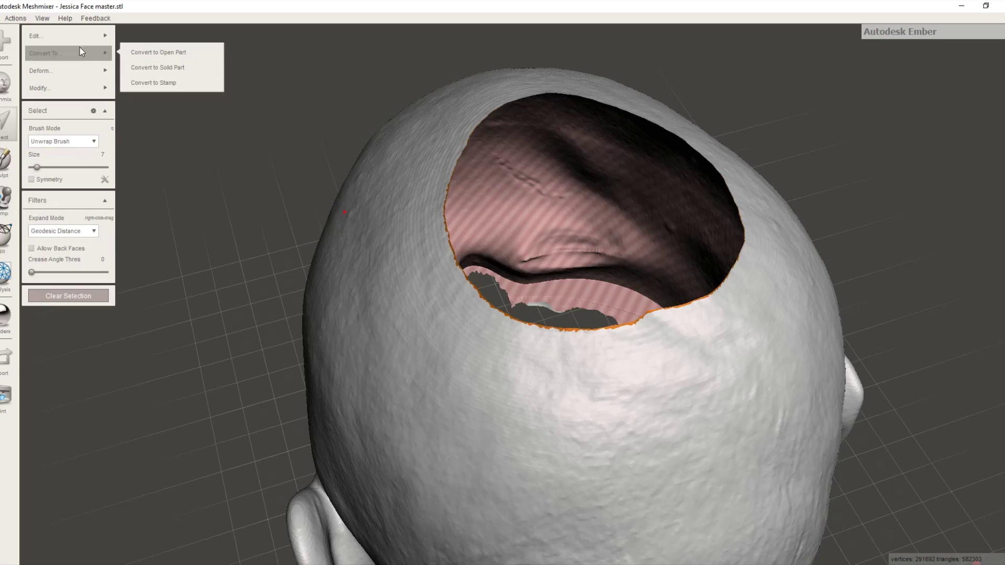
mouse_move(84, 34)
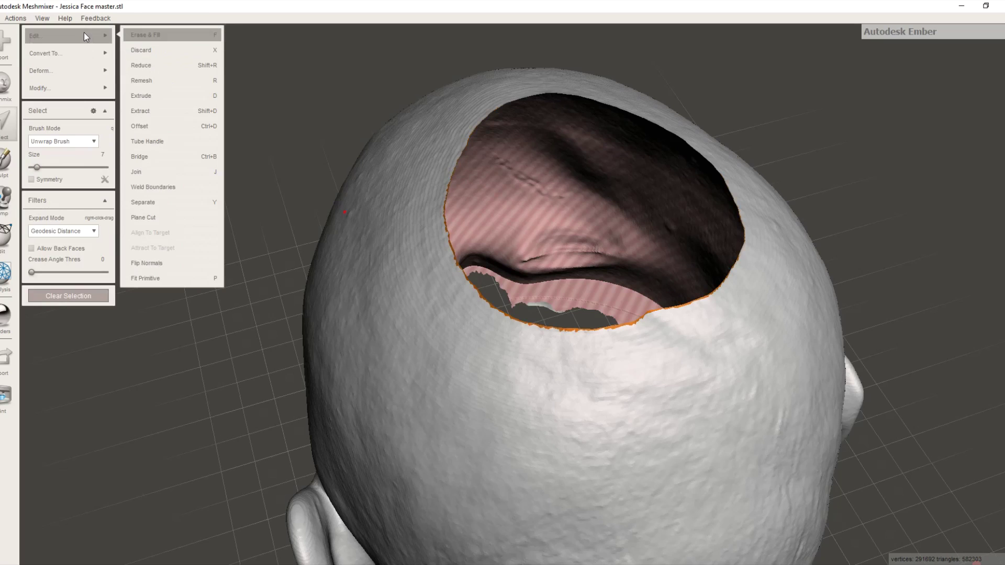
click(155, 38)
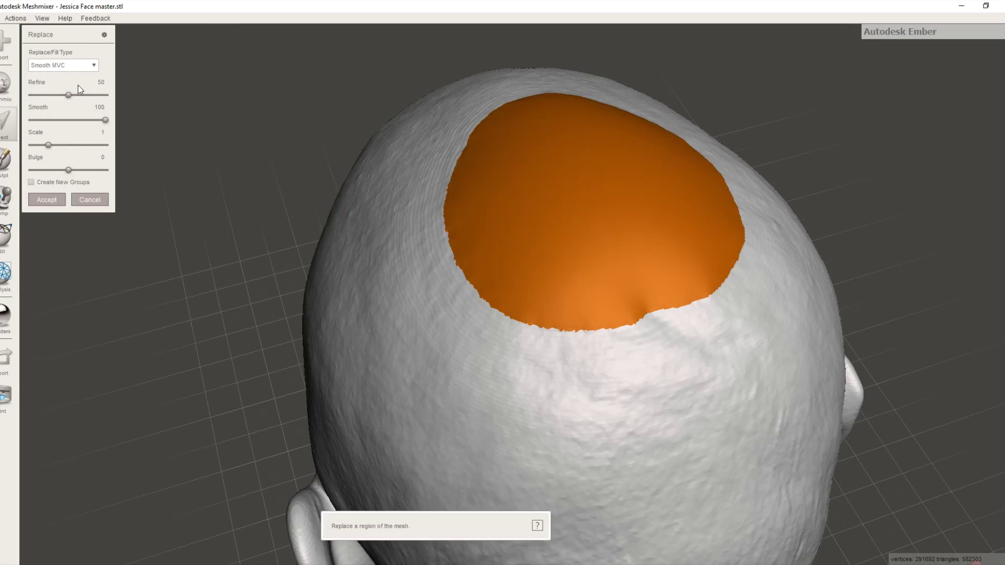
Set the crown patch's bulge to -4 and accept the smooth fill
right_drag(473, 385, 673, 298)
right_drag(606, 173, 613, 310)
scroll(613, 310, up, 10)
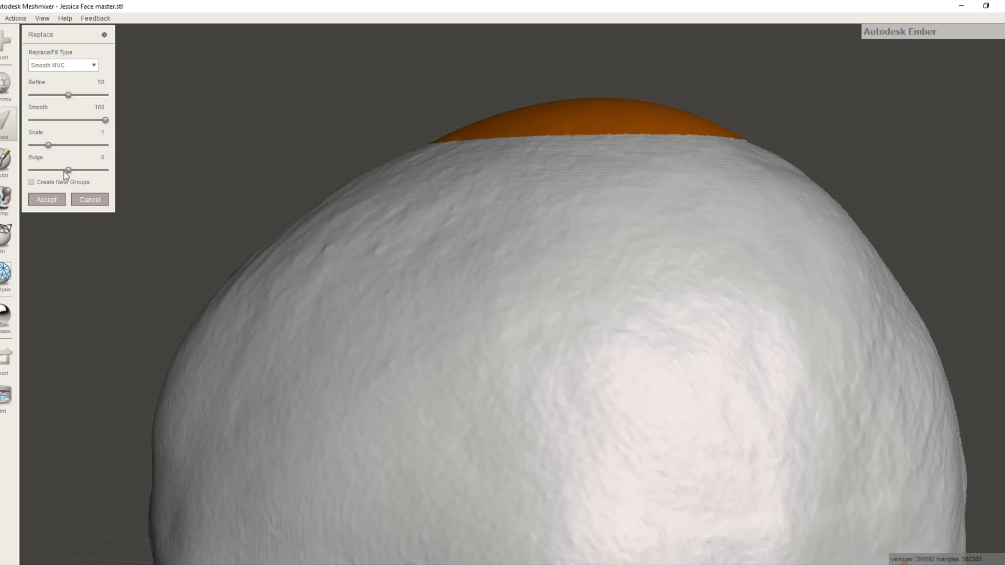
click(102, 157)
key(BackSpace)
text(-4)
key(Return)
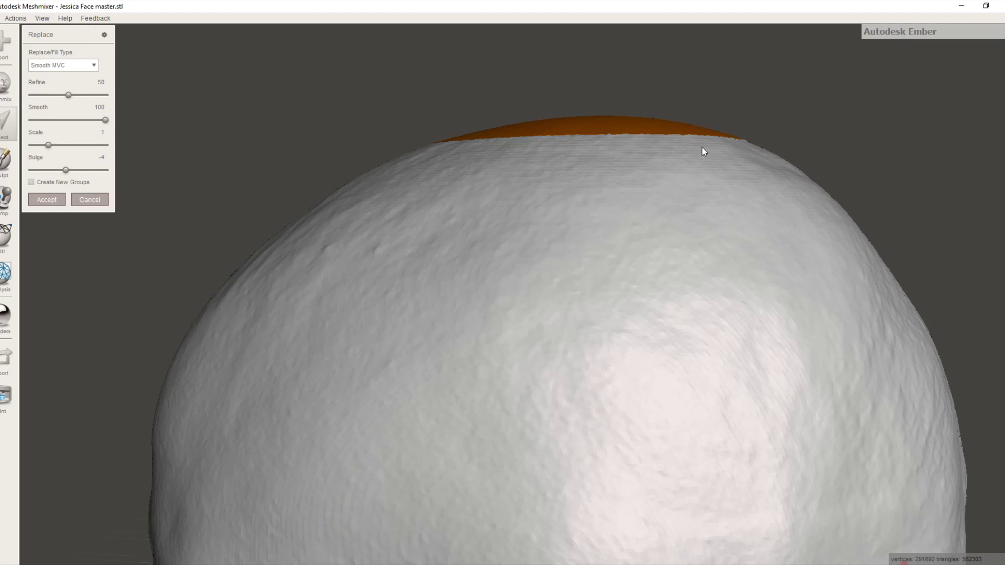
right_drag(702, 147, 832, 105)
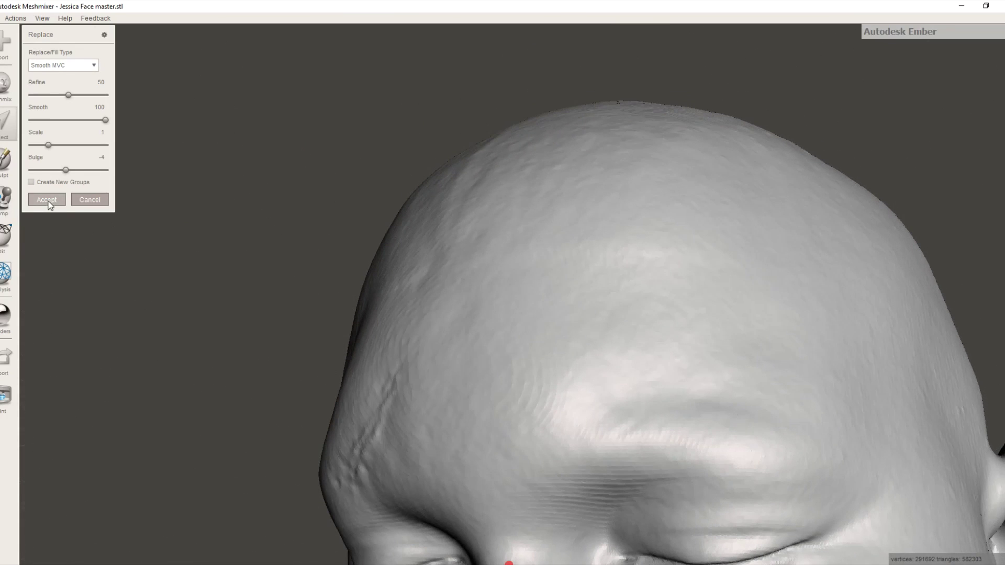
click(47, 200)
scroll(682, 324, down, 5)
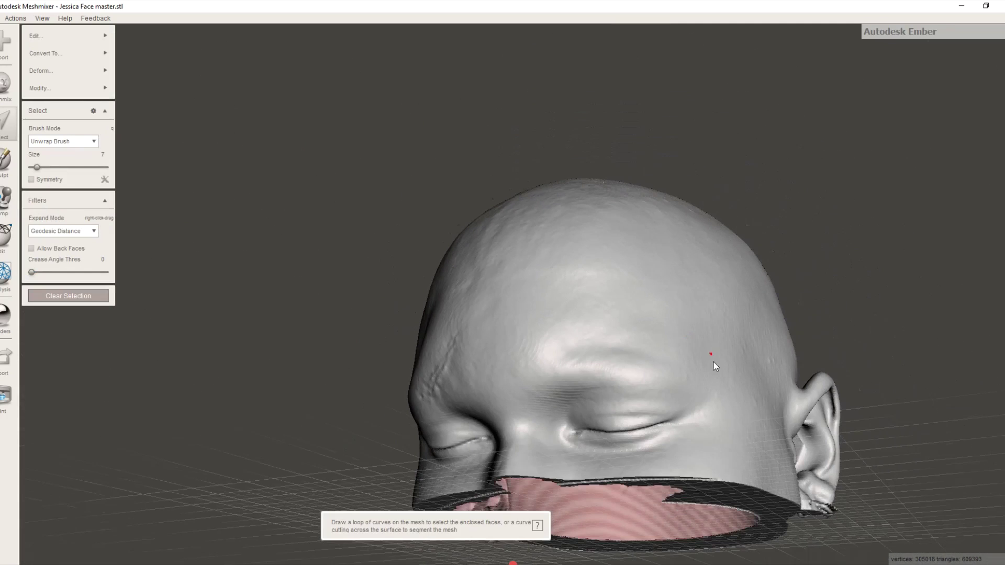
right_drag(715, 365, 795, 434)
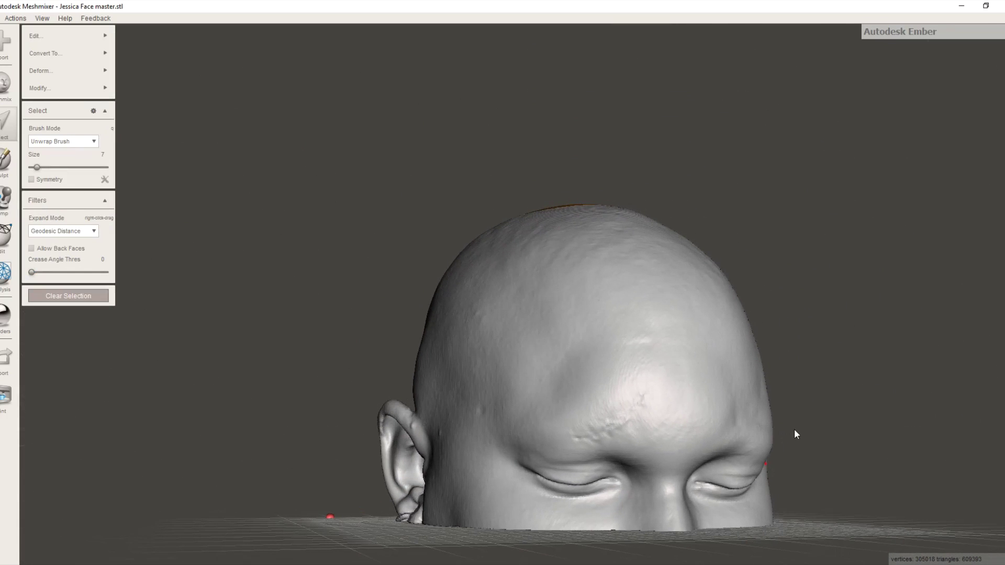
click(5, 273)
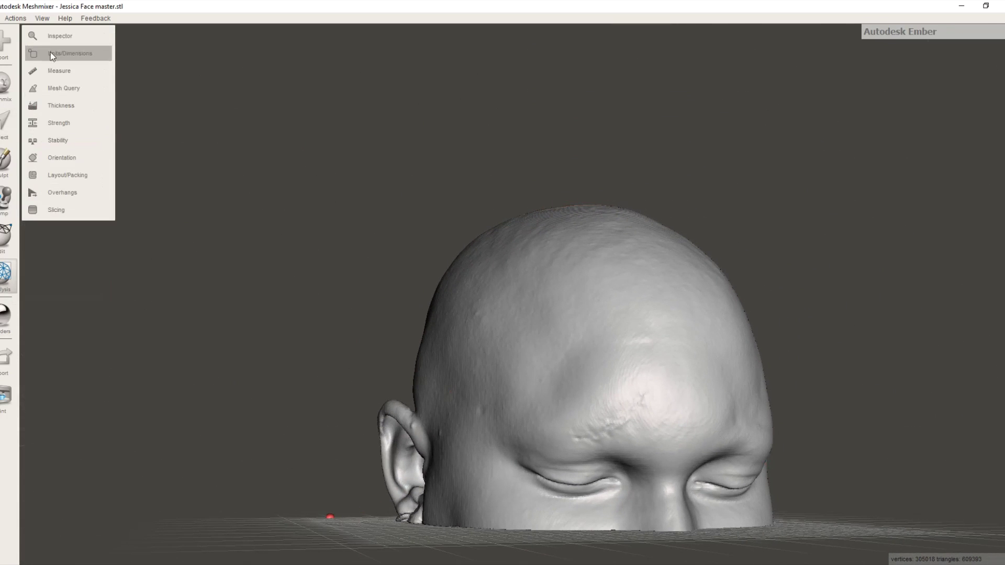
click(61, 36)
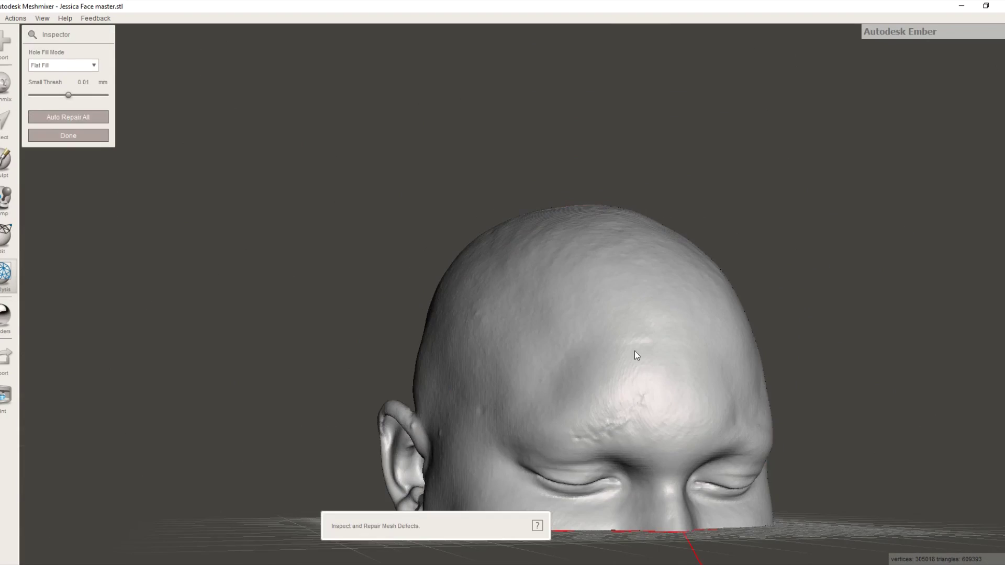
right_drag(634, 363, 394, 212)
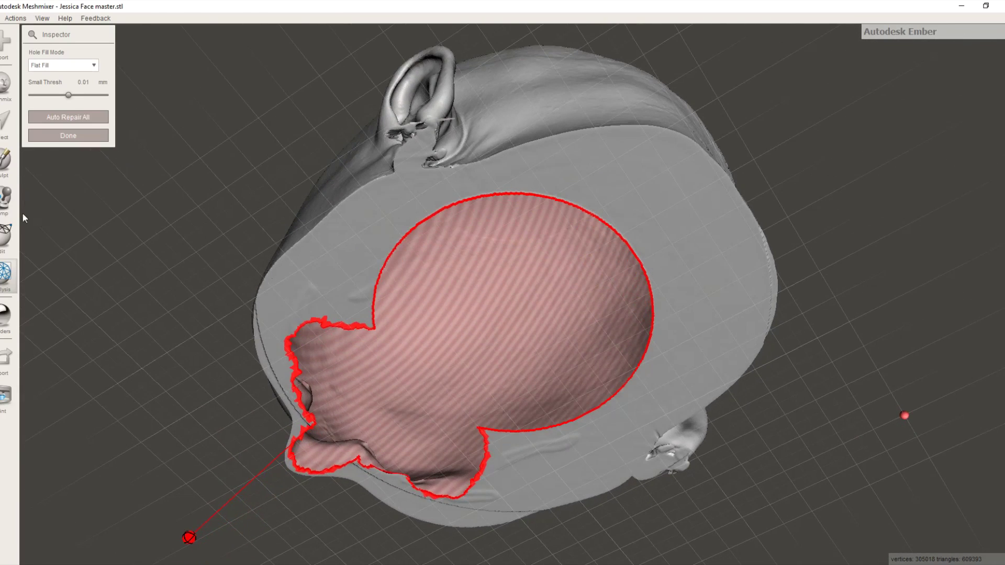
click(2, 127)
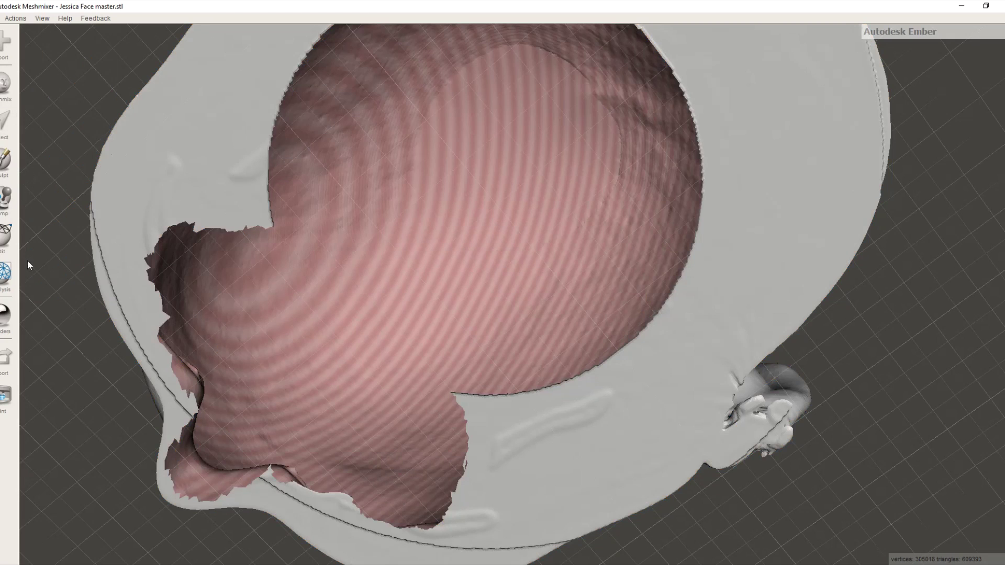
Convert the cleaned head scan into a solid with Make Solid and preview it
click(6, 240)
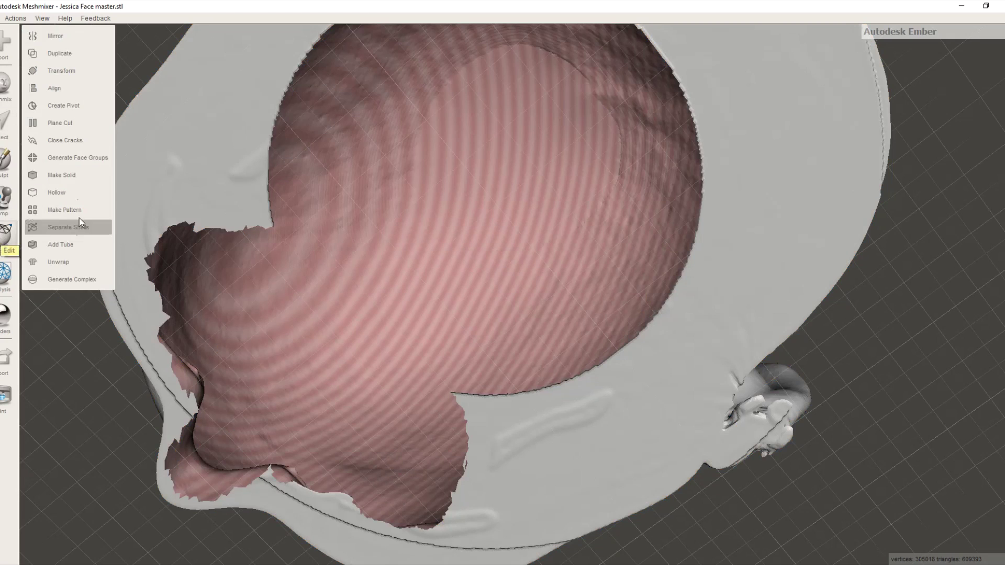
click(80, 175)
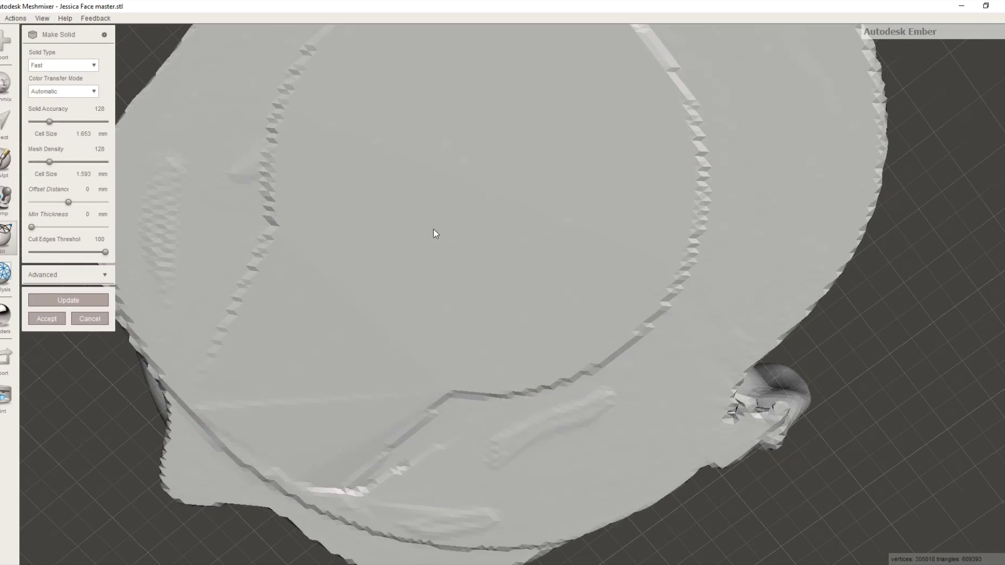
right_drag(433, 233, 676, 362)
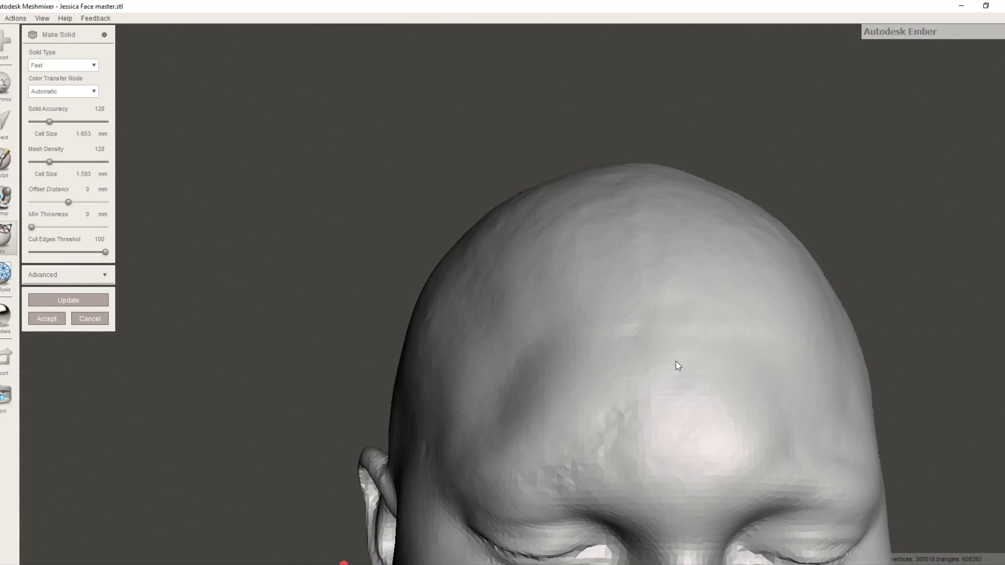
right_drag(645, 401, 549, 291)
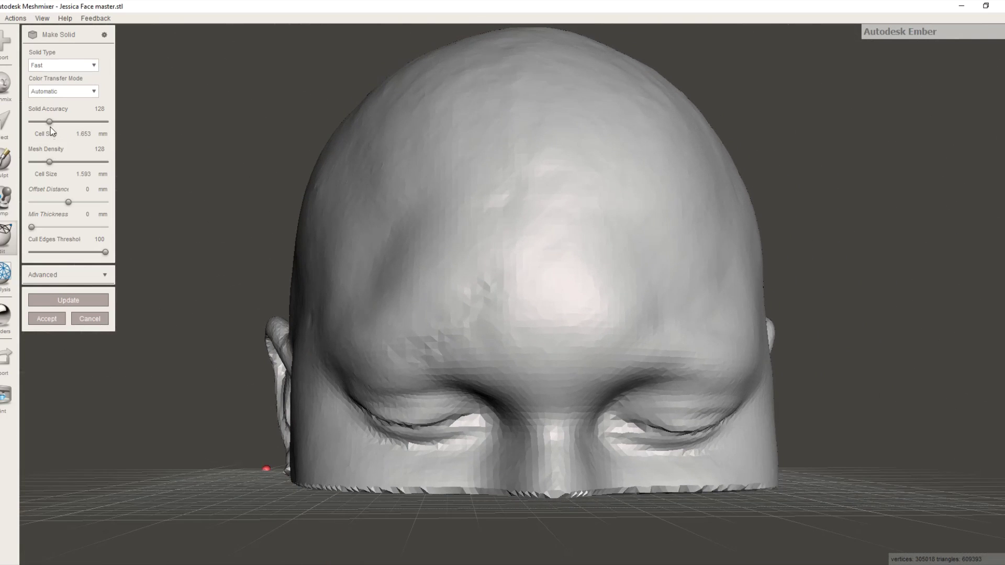
Raise solid accuracy to 197 and mesh density to 201, accept, and open Inspector
drag(49, 122, 61, 122)
drag(49, 162, 61, 162)
click(82, 301)
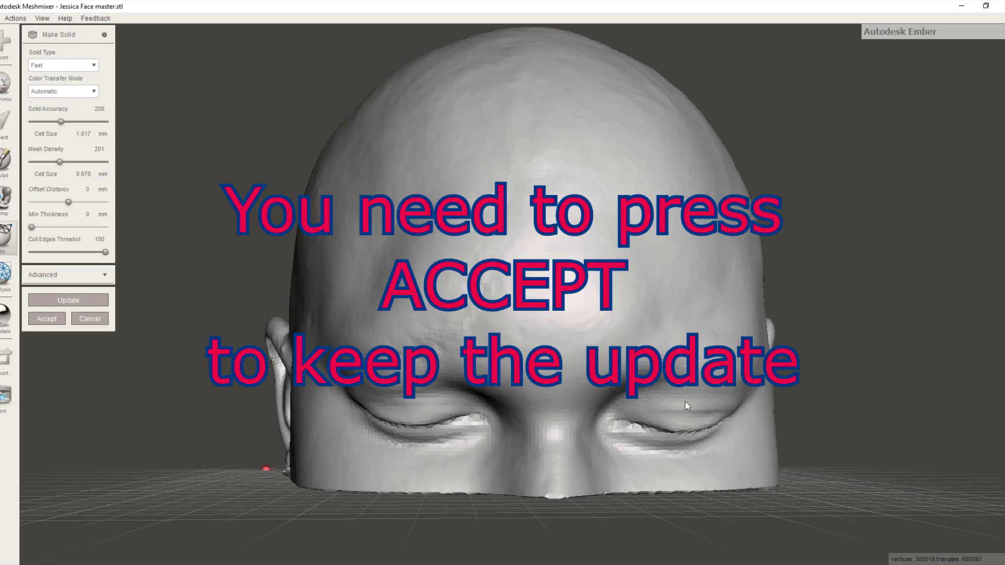
right_drag(422, 357, 576, 419)
click(46, 318)
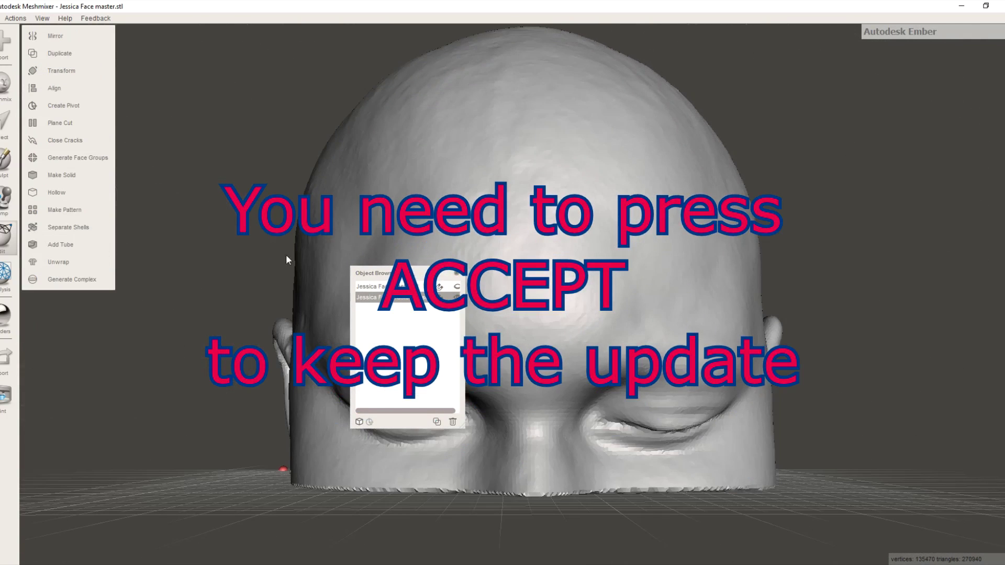
mouse_move(16, 287)
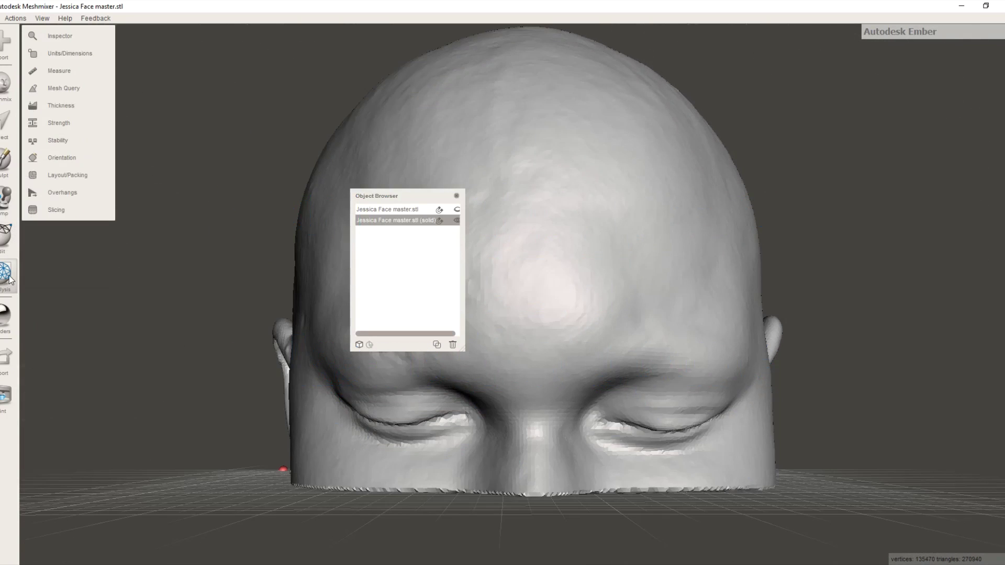
click(74, 35)
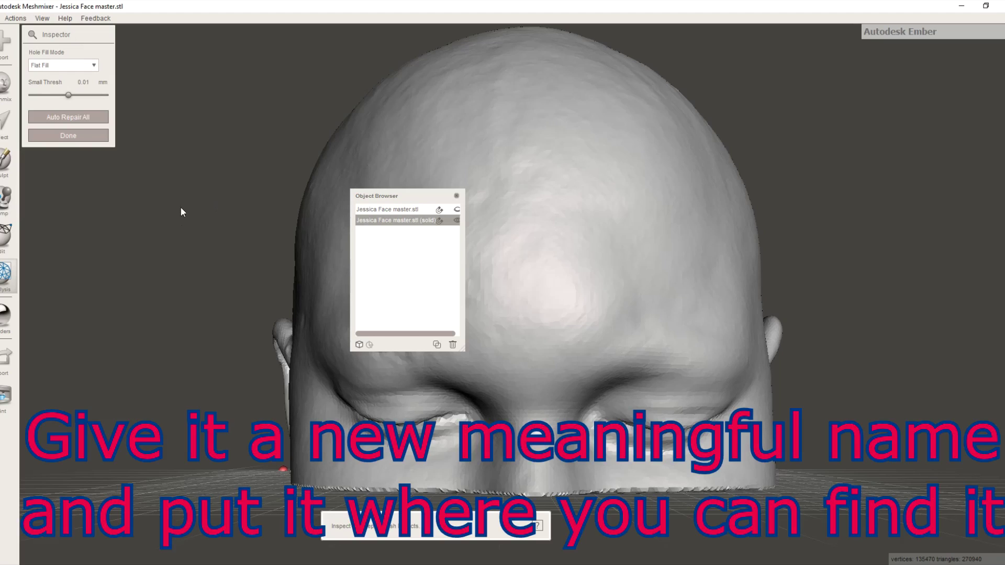
Export the solid face mesh to a file, then orbit to review the head from several sides
click(7, 360)
click(542, 386)
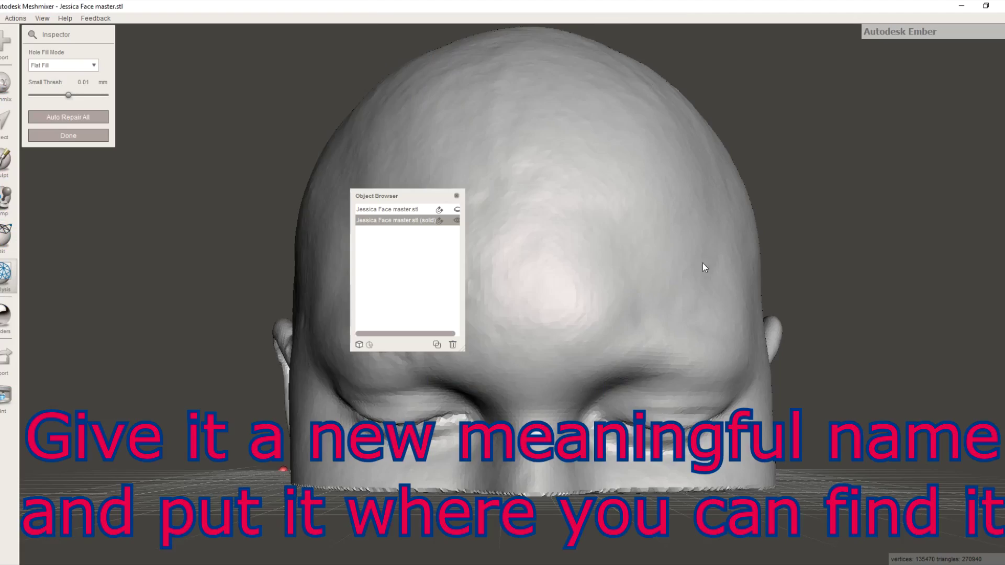
mouse_move(702, 262)
right_down()
mouse_move(709, 313)
mouse_move(601, 343)
mouse_move(512, 299)
mouse_move(572, 242)
mouse_move(695, 226)
mouse_move(743, 243)
mouse_move(713, 264)
right_up()
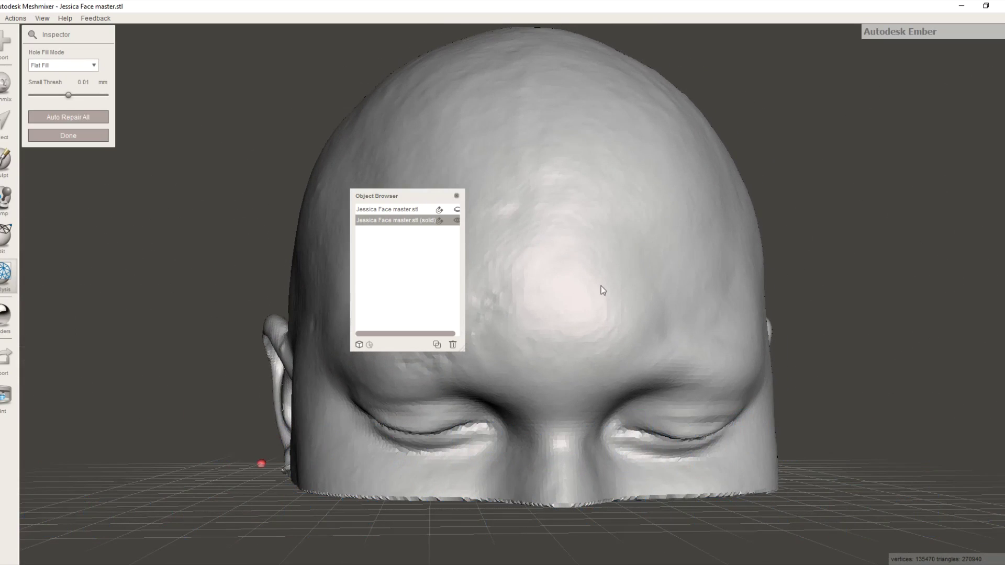
right_drag(602, 287, 605, 243)
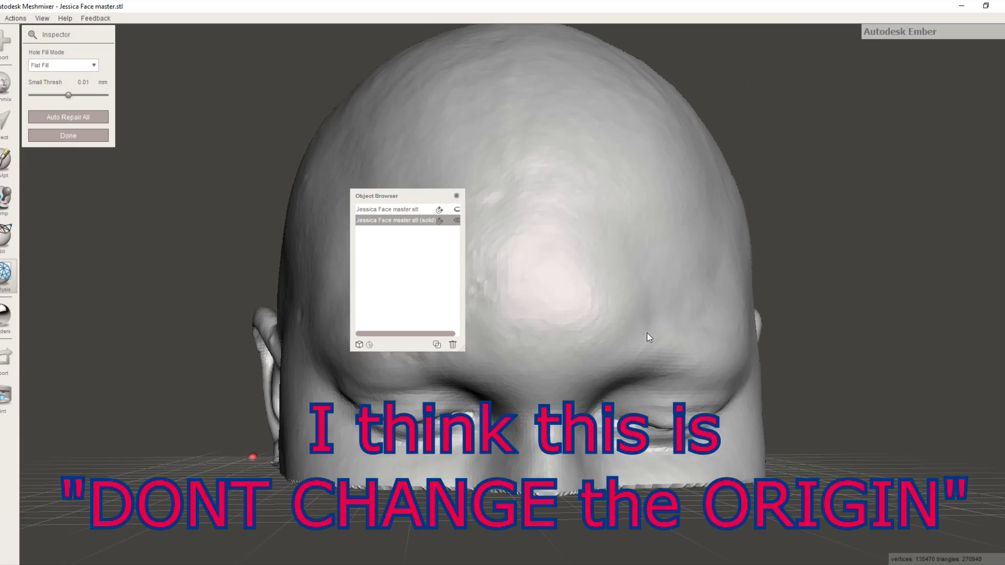
right_drag(649, 315, 625, 331)
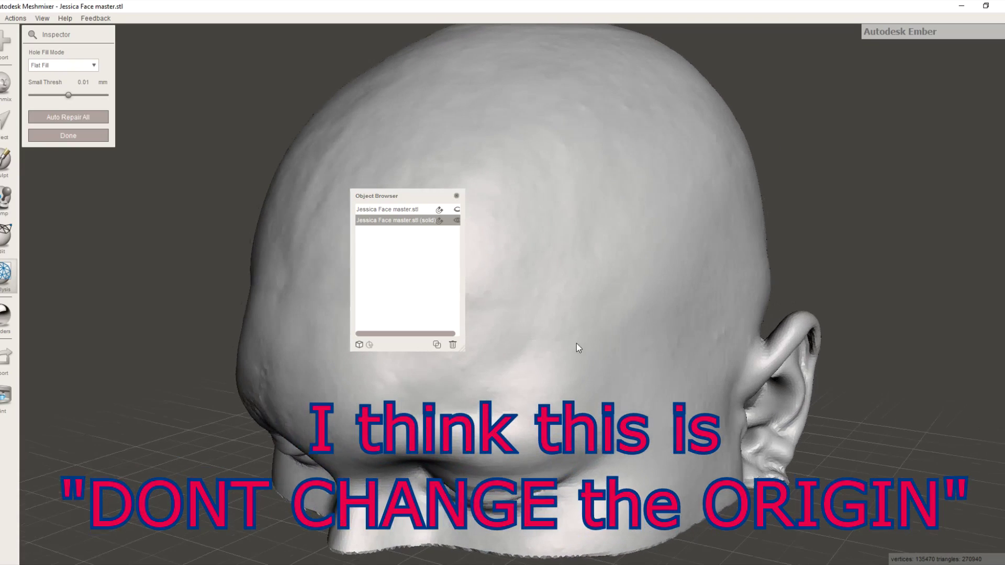
right_drag(576, 344, 639, 332)
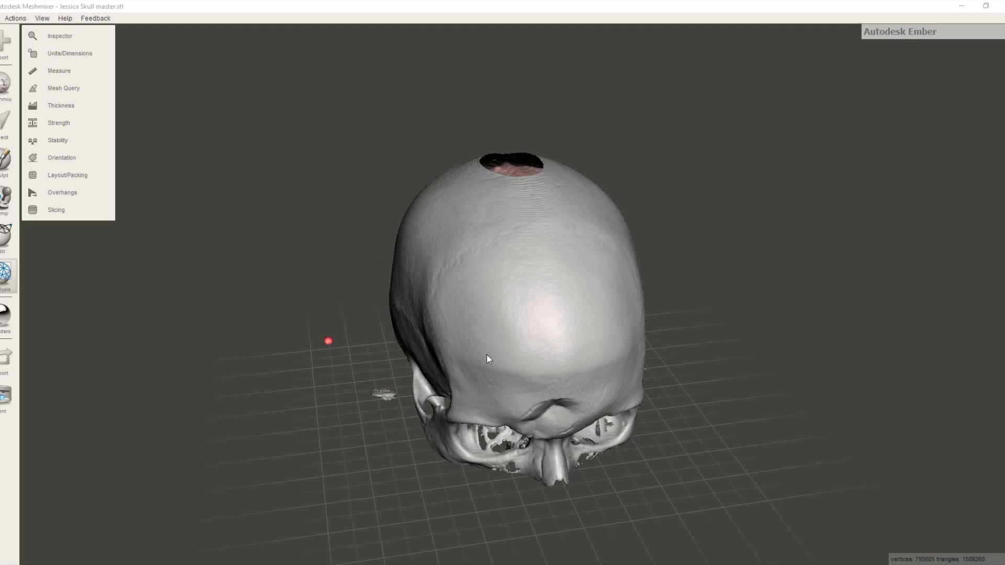
Orbit the skull scan to inspect its front, underside and crown opening
right_drag(636, 311, 605, 233)
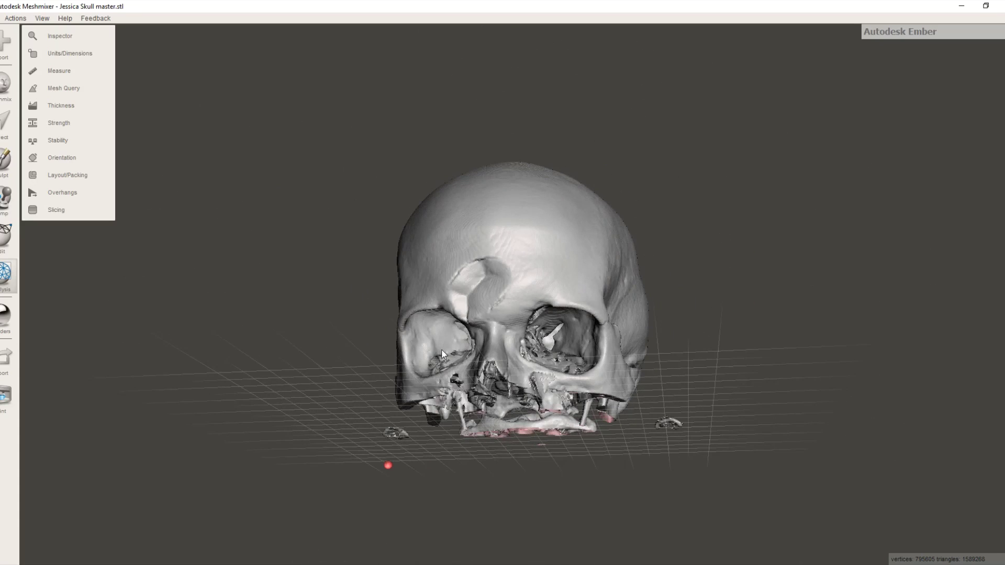
right_drag(444, 353, 602, 399)
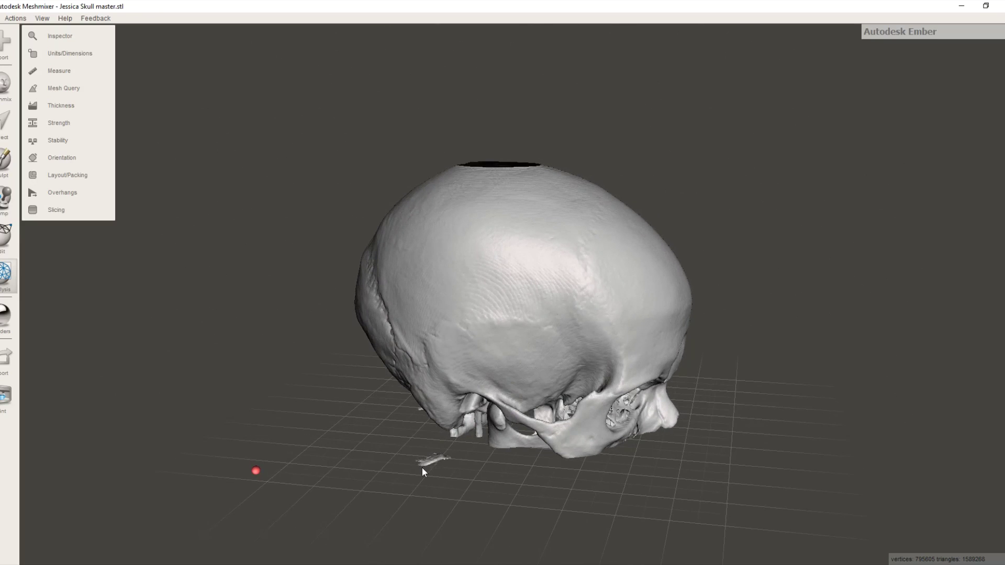
right_drag(422, 463, 285, 401)
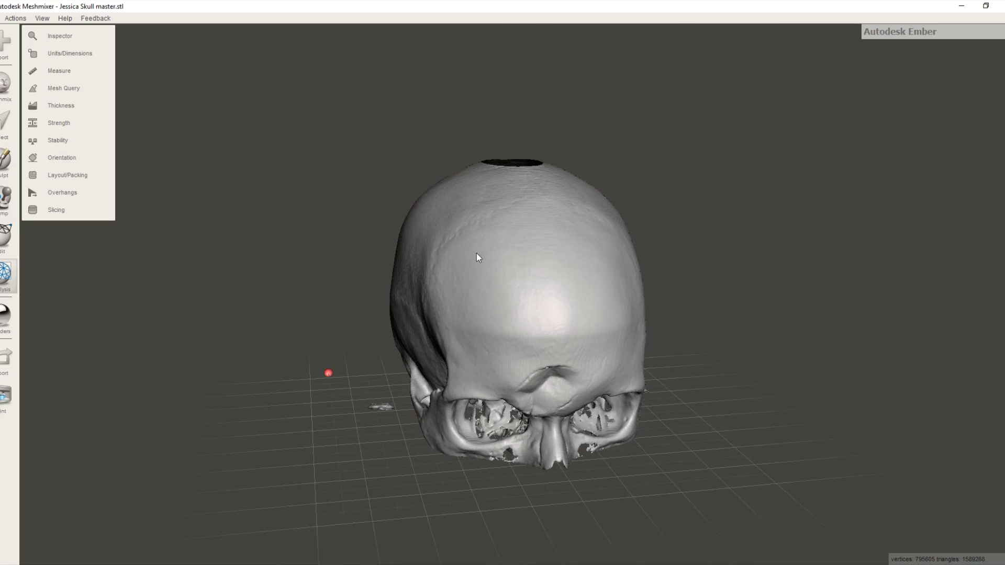
Select the connected skull, invert the selection and delete the loose fragment
click(4, 125)
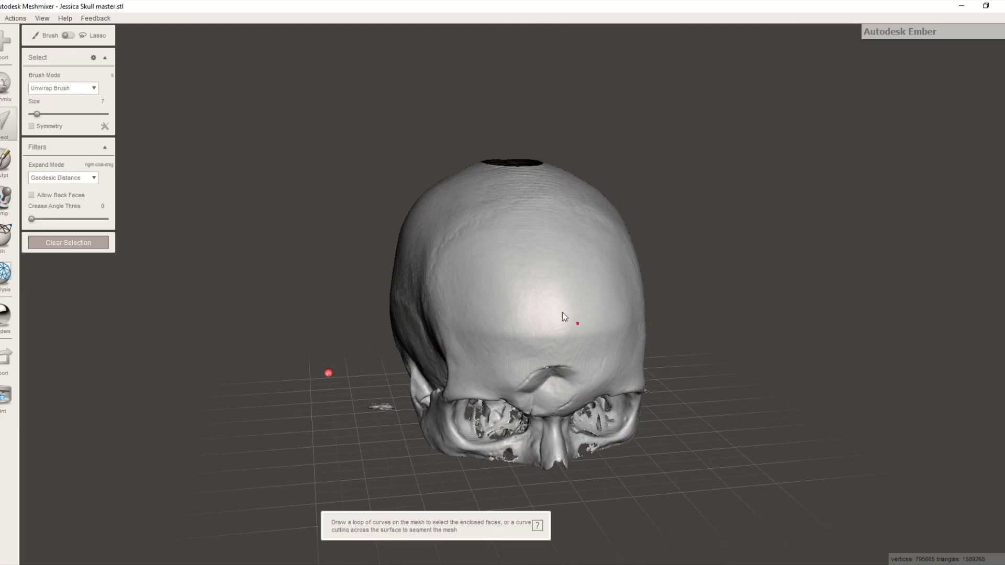
click(522, 271)
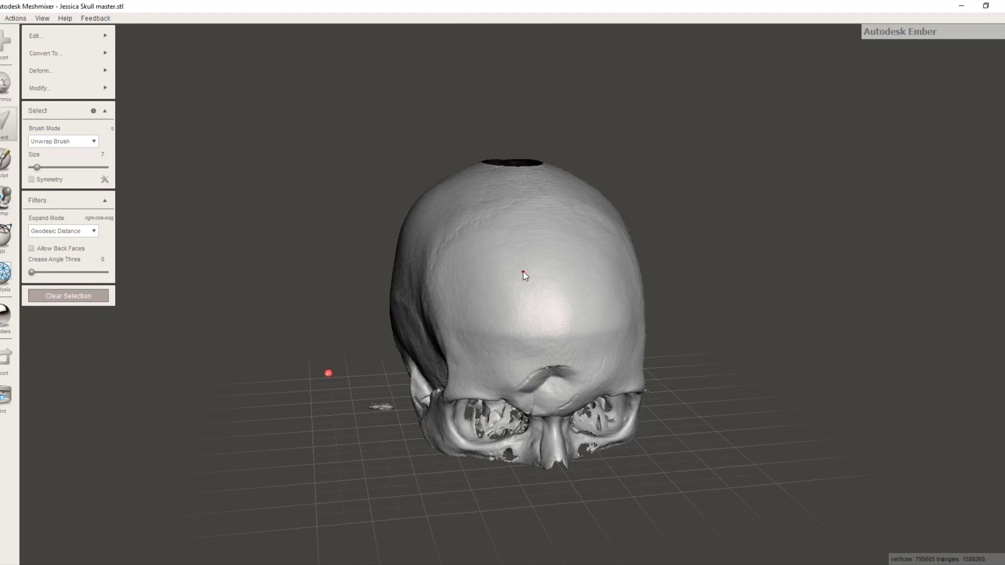
double_click(522, 271)
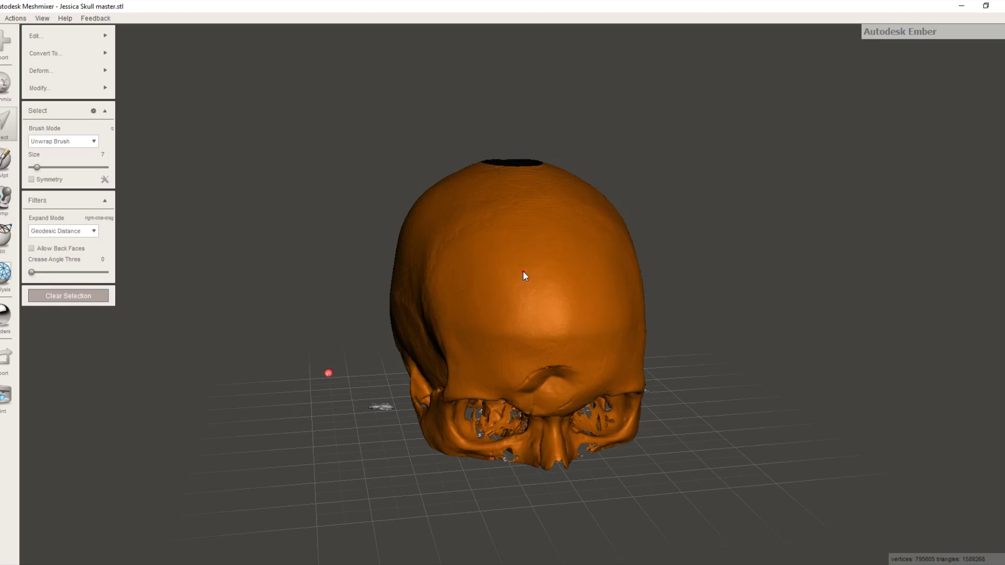
key(i)
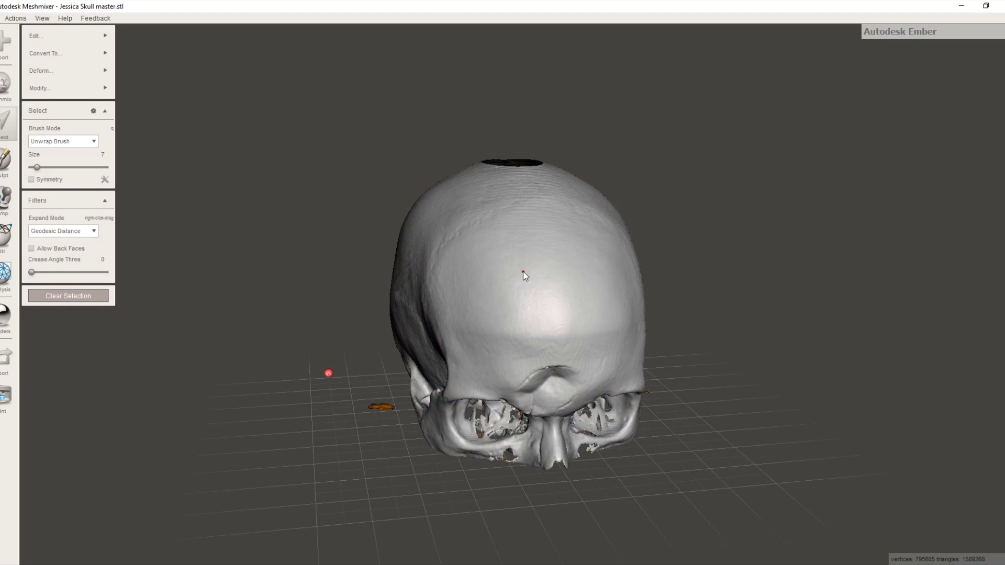
key(Delete)
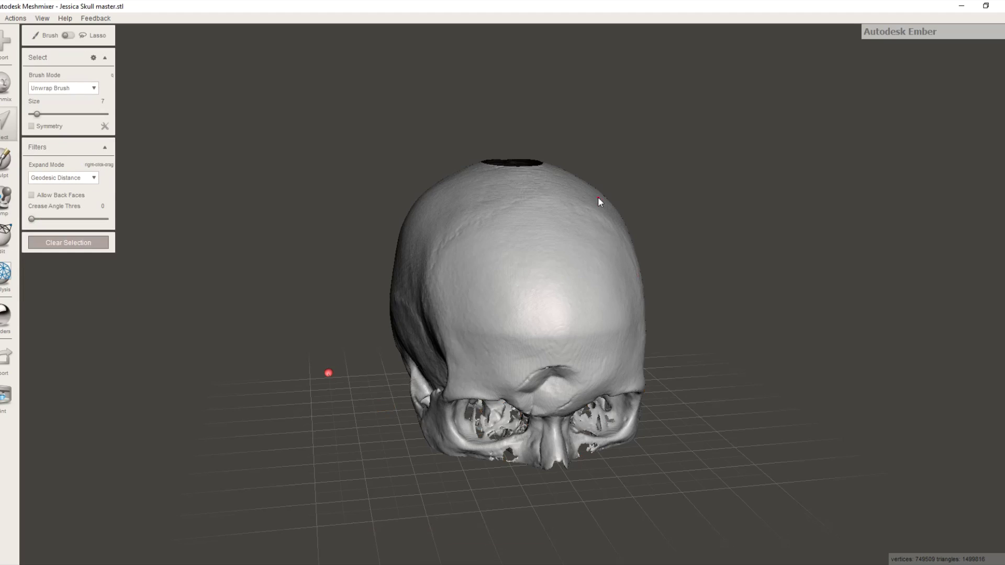
right_drag(598, 197, 503, 209)
Select the crown hole, seal it with a smooth Erase & Fill patch, and clear the selection
scroll(606, 236, up, 3)
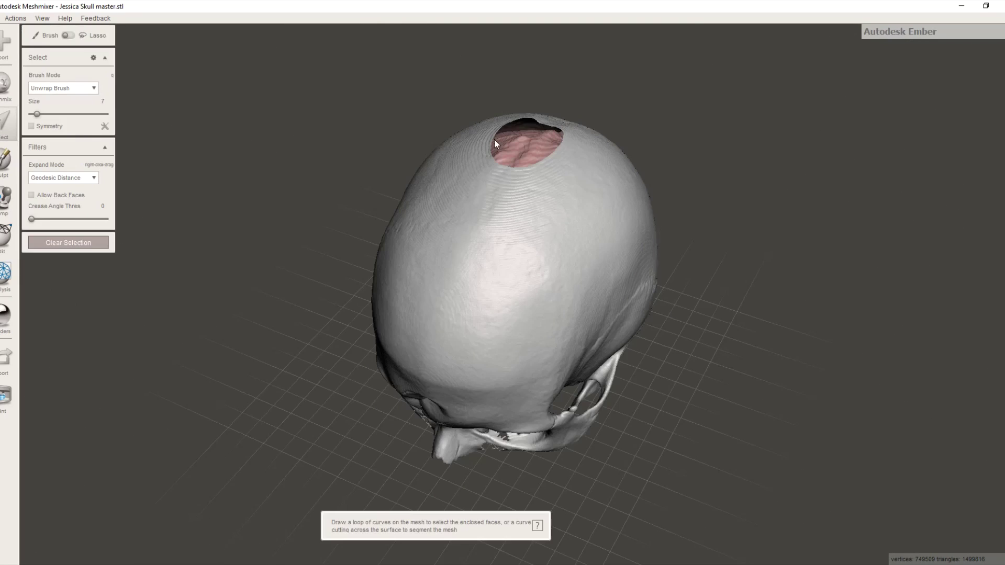
scroll(522, 83, up, 3)
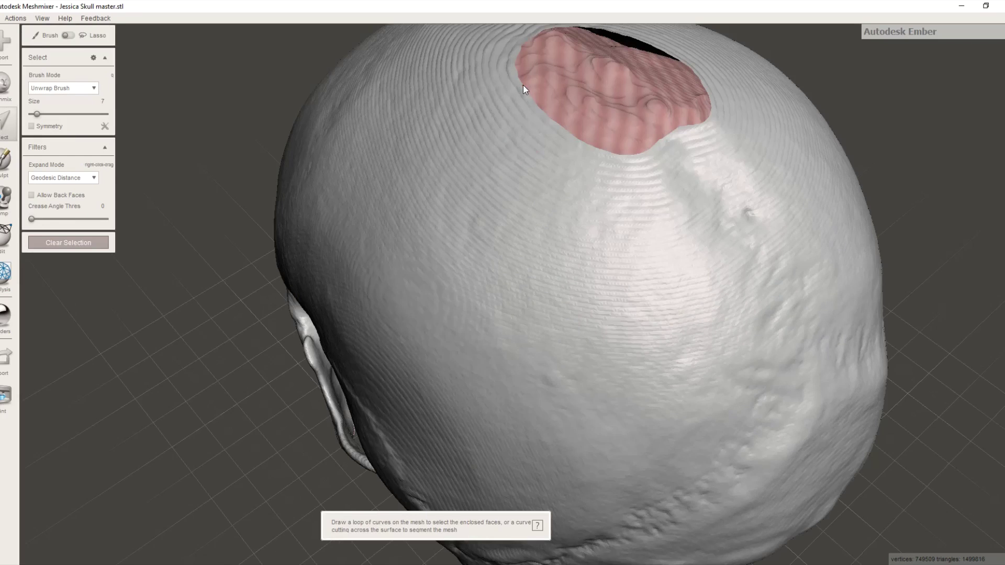
click(523, 87)
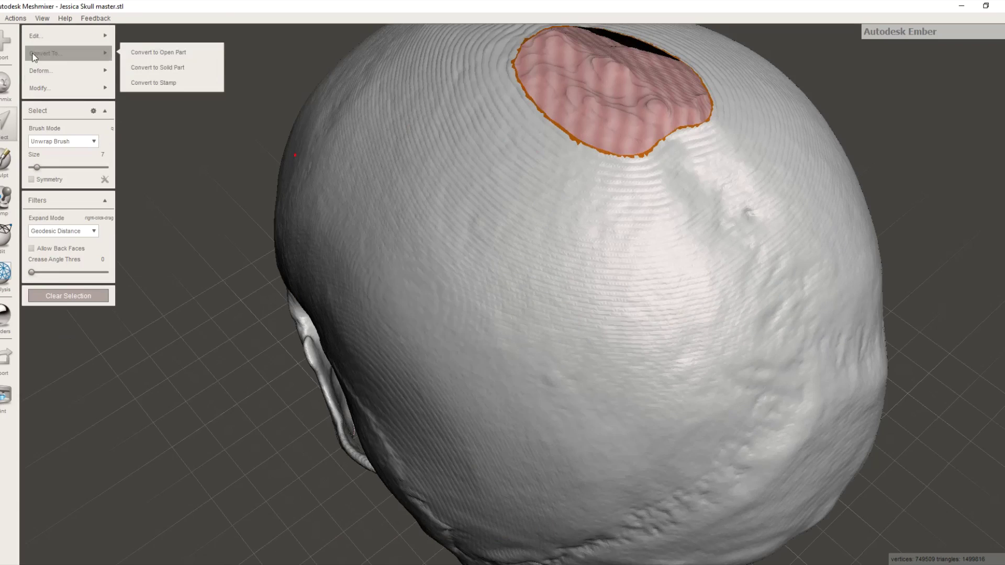
mouse_move(60, 36)
click(137, 34)
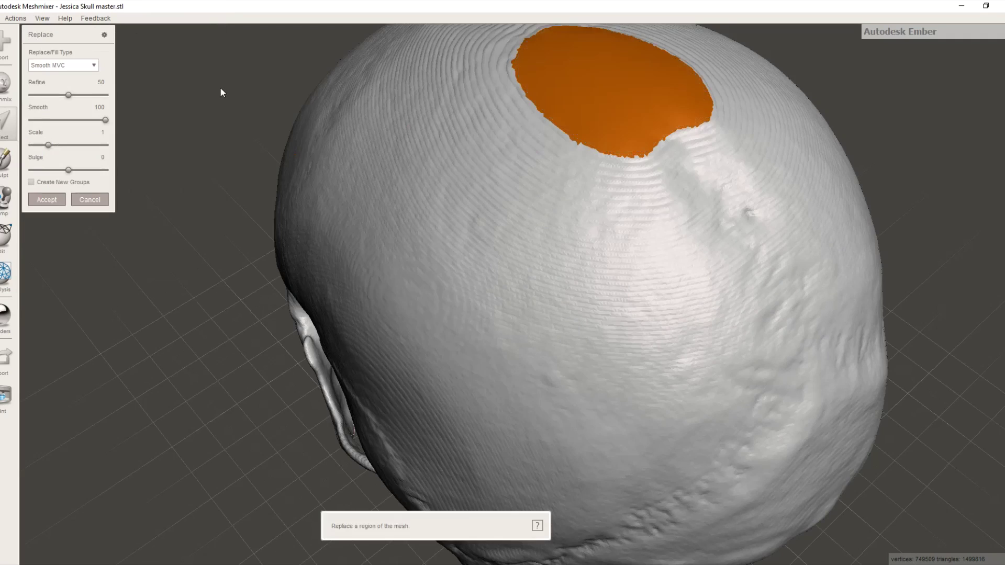
mouse_move(220, 91)
right_down()
mouse_move(433, 138)
mouse_move(487, 105)
mouse_move(443, 251)
mouse_move(282, 319)
mouse_move(174, 234)
mouse_move(170, 249)
right_up()
right_drag(426, 166, 422, 245)
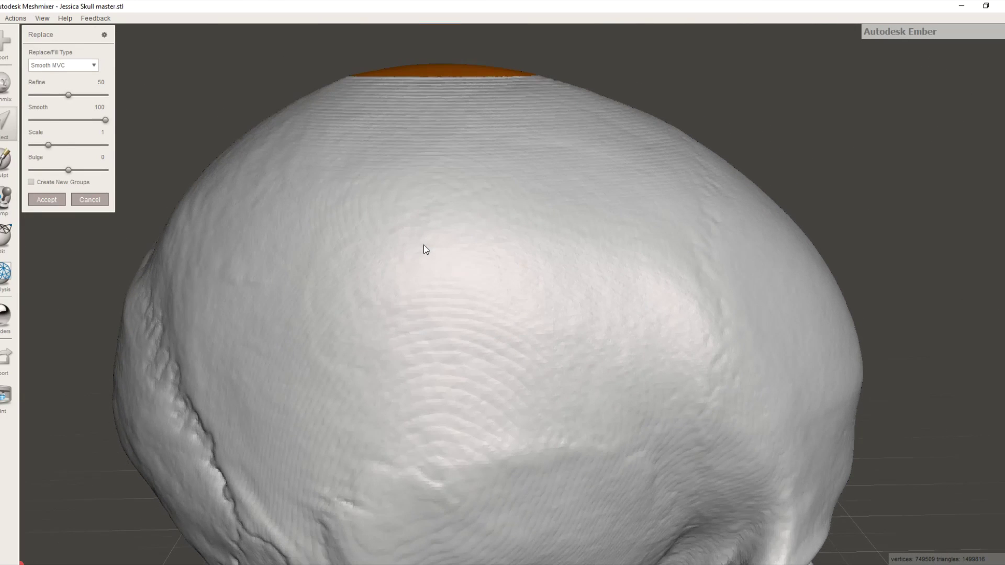
click(52, 200)
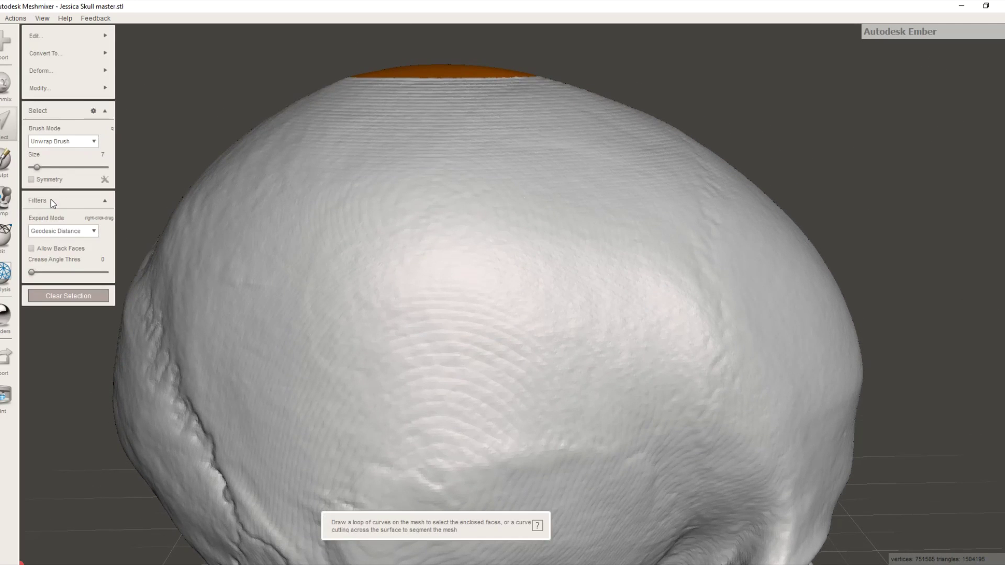
click(76, 297)
click(12, 280)
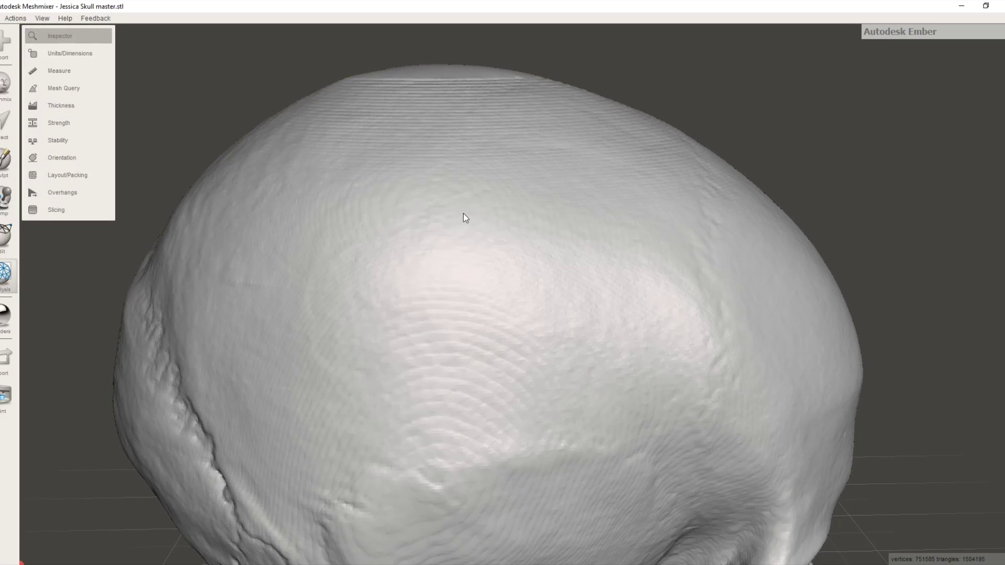
Flat-fill seven flagged holes around the eye socket and nasal area
mouse_move(526, 242)
right_down()
mouse_move(502, 280)
mouse_move(410, 221)
mouse_move(318, 234)
mouse_move(278, 292)
mouse_move(289, 223)
mouse_move(353, 120)
mouse_move(351, 94)
mouse_move(302, 124)
mouse_move(349, 124)
mouse_move(346, 97)
mouse_move(319, 92)
mouse_move(282, 93)
mouse_move(246, 118)
mouse_move(273, 107)
right_up()
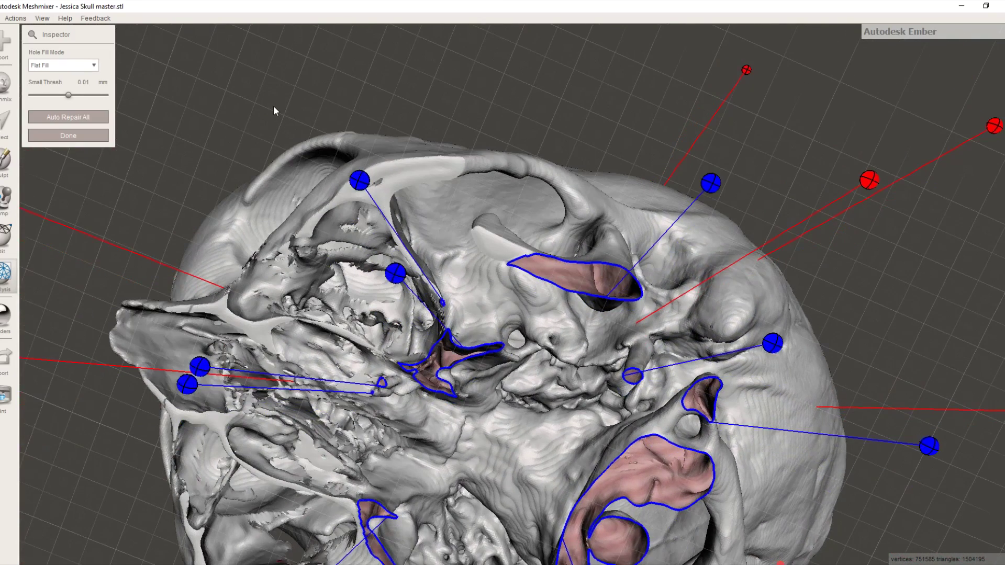
click(710, 183)
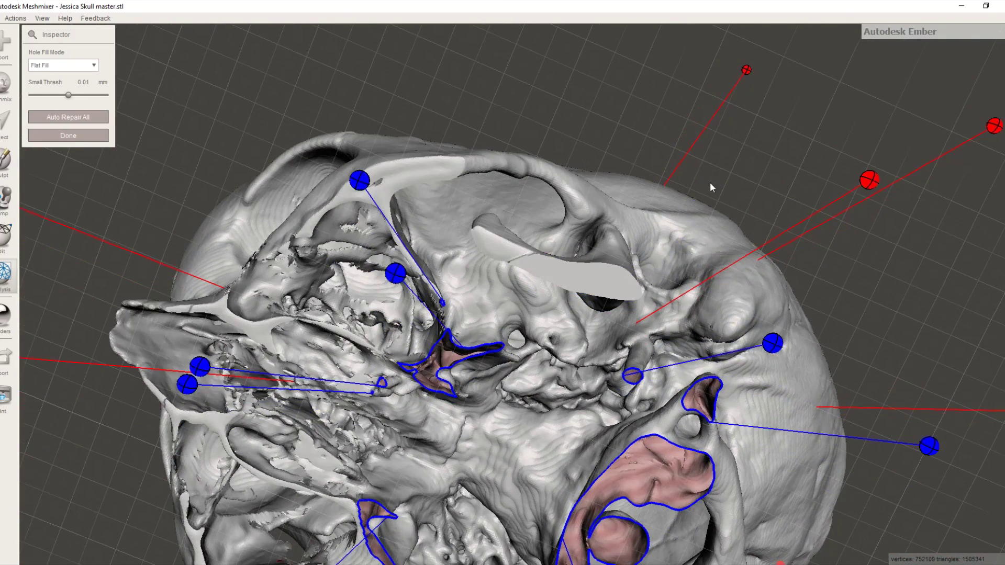
click(772, 348)
click(928, 447)
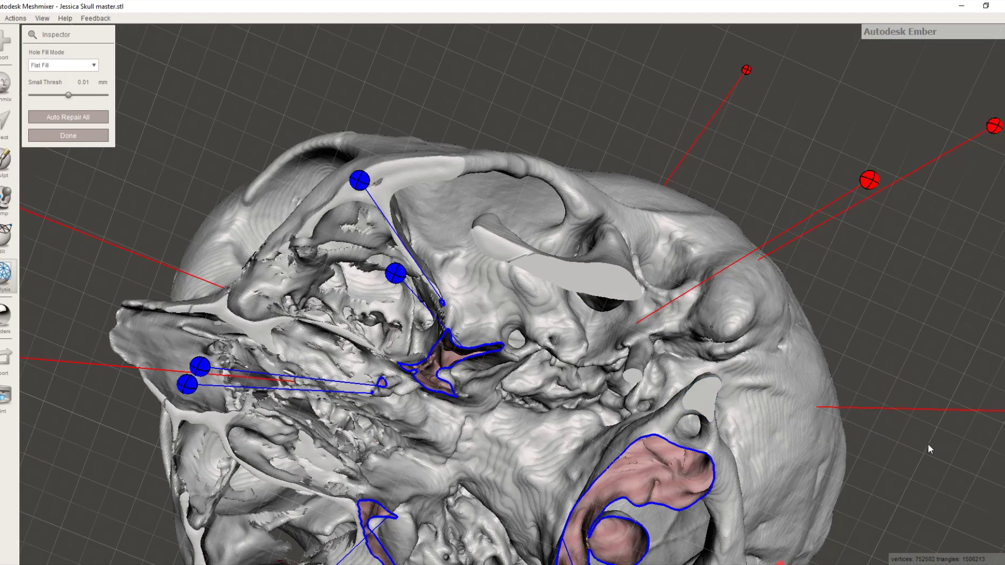
click(396, 273)
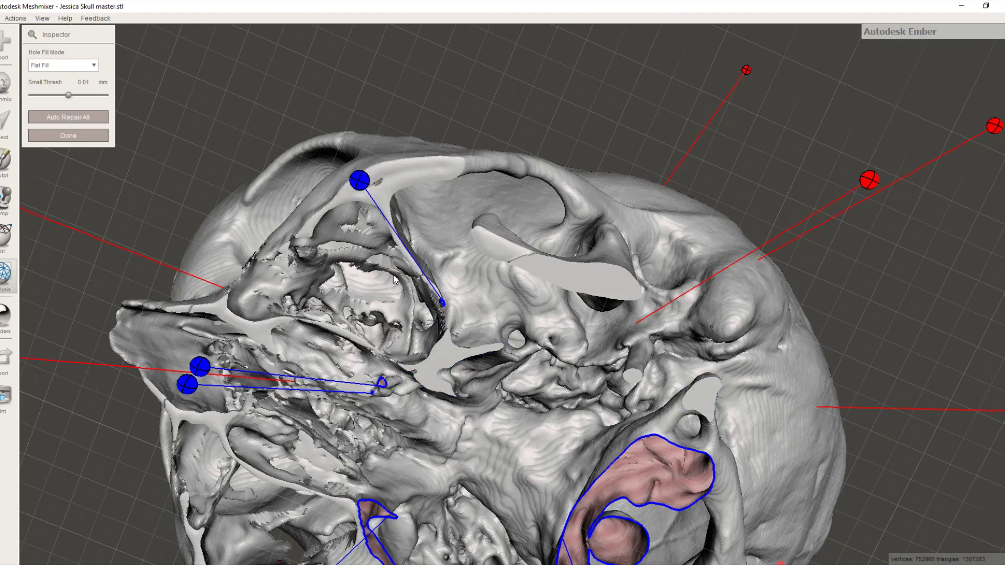
click(360, 181)
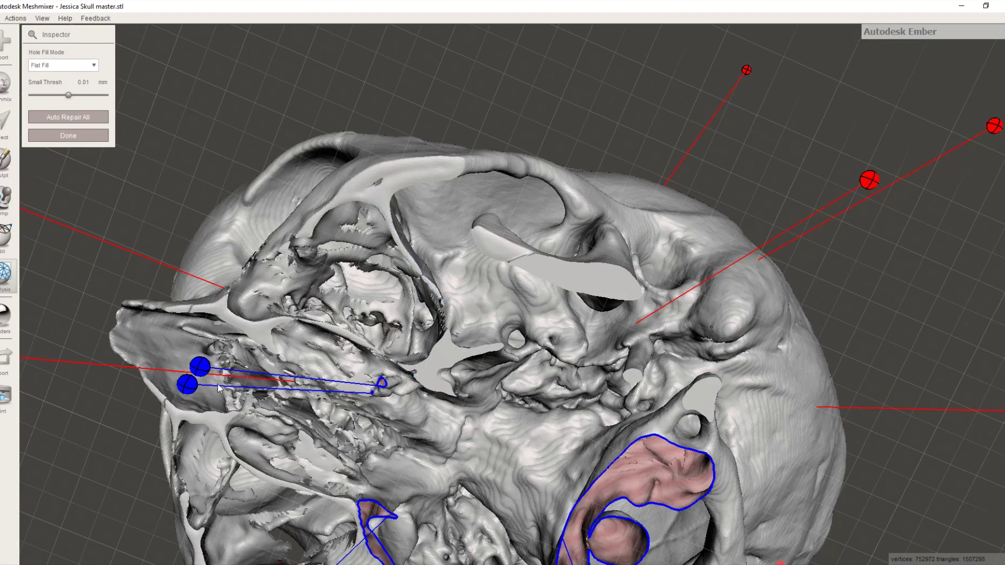
click(201, 368)
click(187, 385)
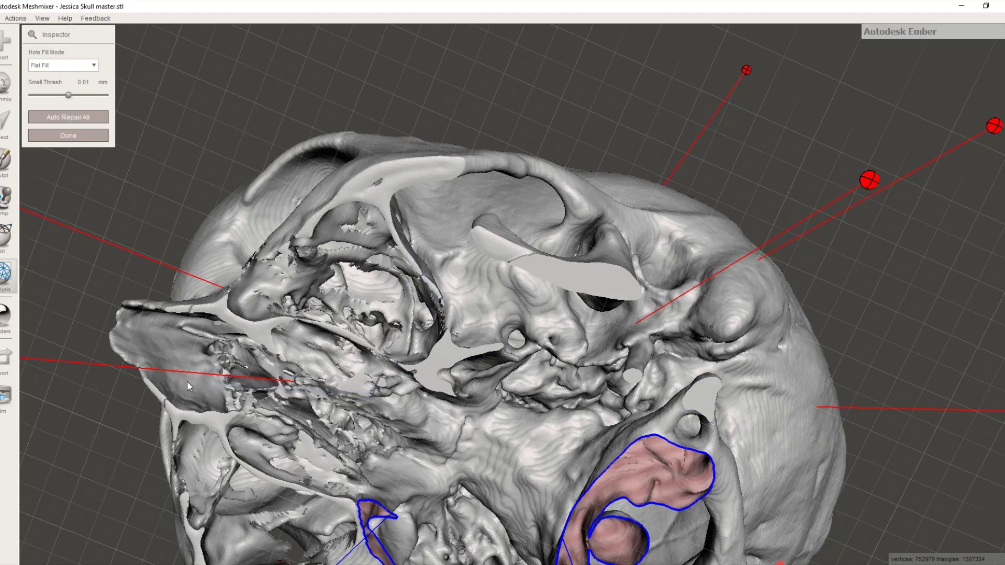
From a front view, flat-fill four more marked holes, including the large one
right_drag(495, 406, 242, 367)
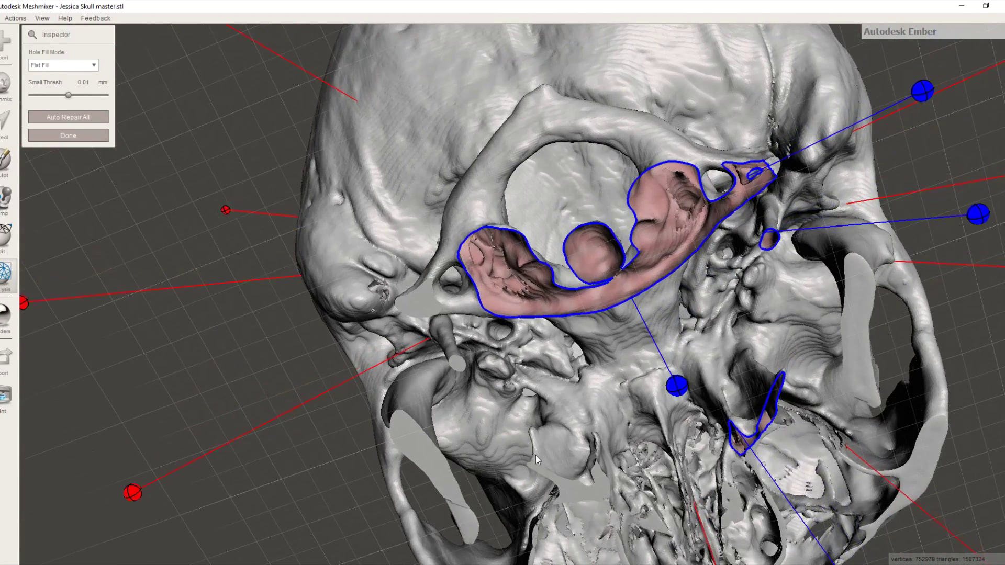
click(676, 386)
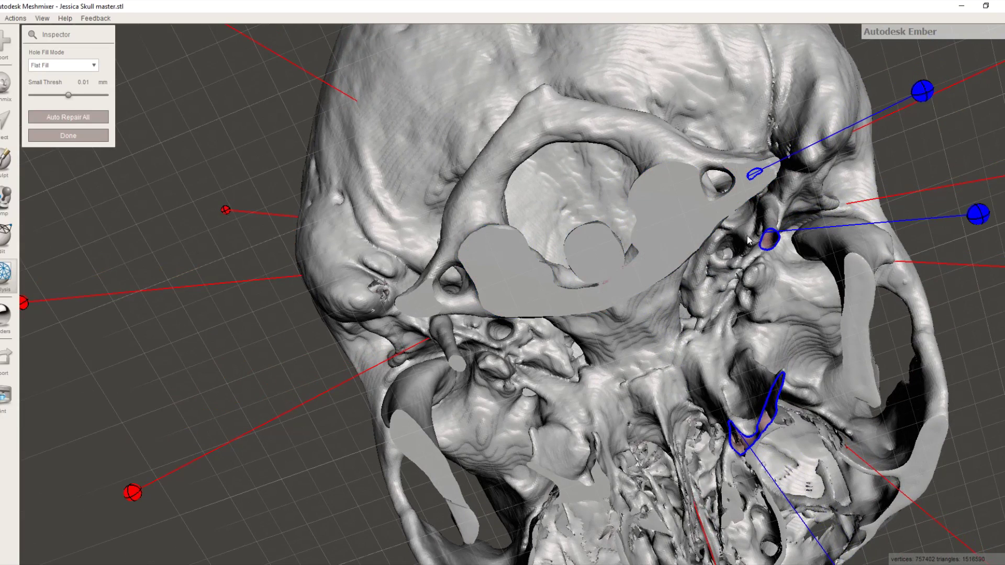
click(924, 92)
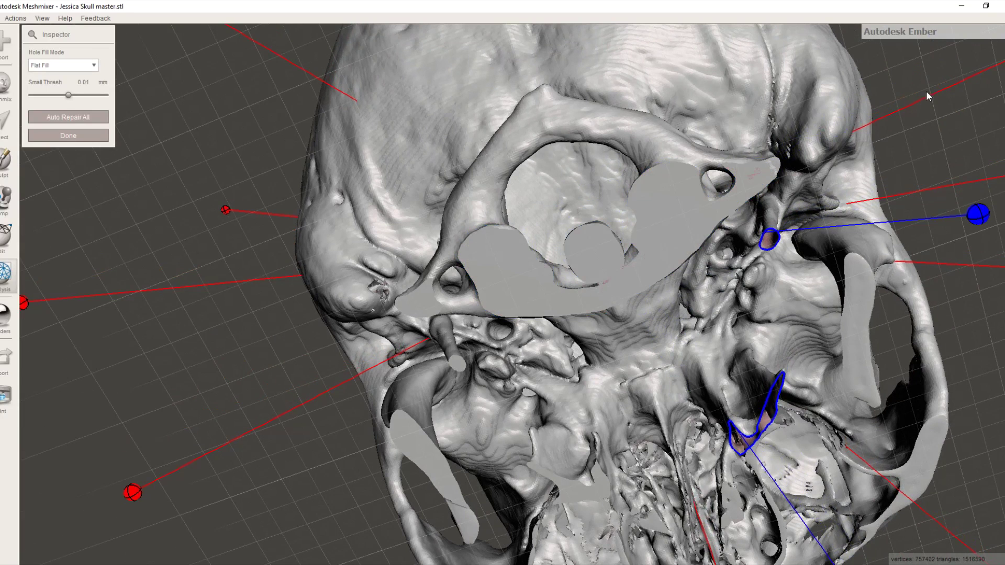
click(976, 213)
right_drag(950, 263, 754, 403)
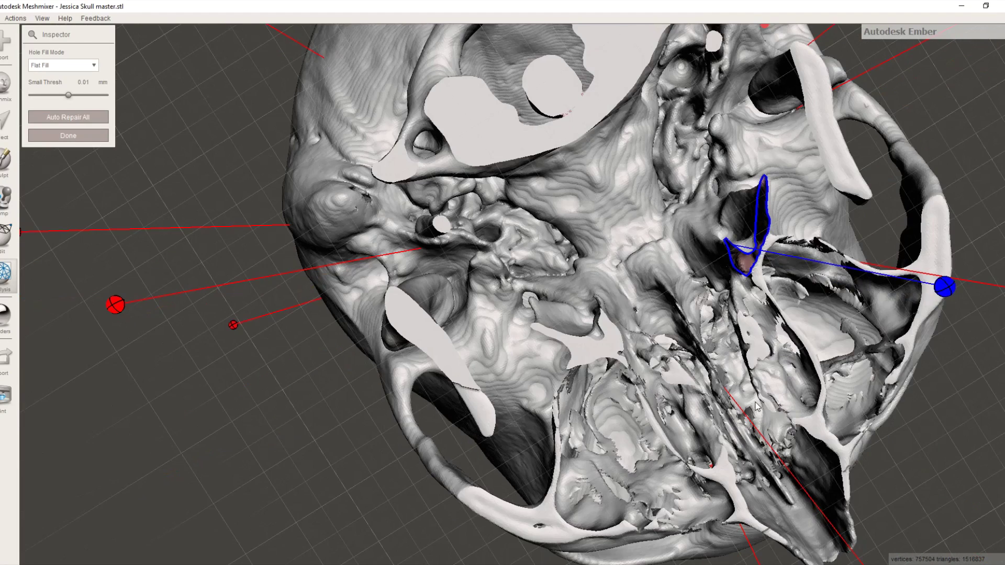
click(944, 287)
Flat-fill the last holes near the nose and eye socket, then run Auto Repair All
mouse_move(942, 287)
right_down()
mouse_move(927, 310)
mouse_move(772, 269)
mouse_move(646, 284)
mouse_move(655, 344)
mouse_move(669, 365)
mouse_move(639, 369)
mouse_move(676, 347)
mouse_move(664, 371)
right_up()
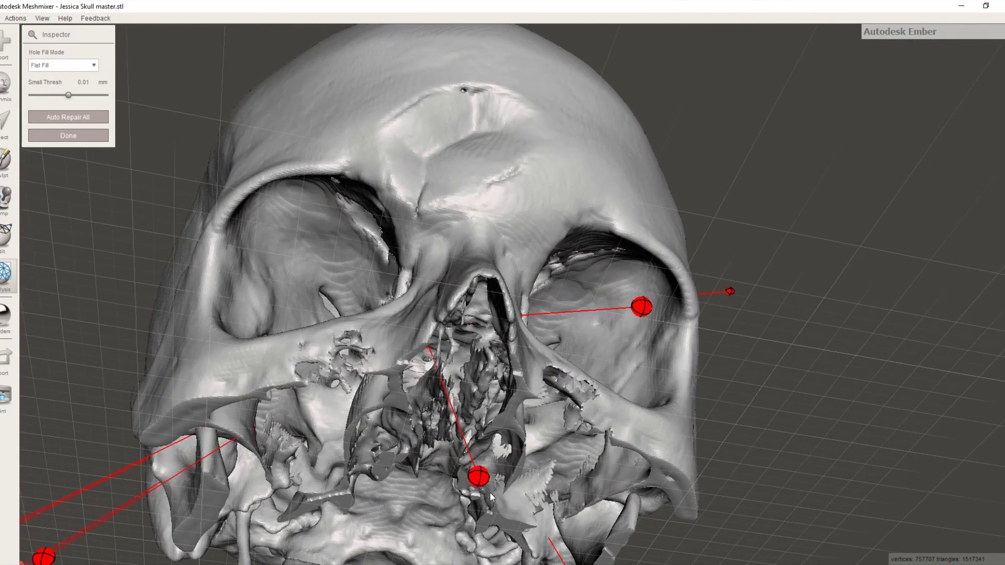
click(479, 476)
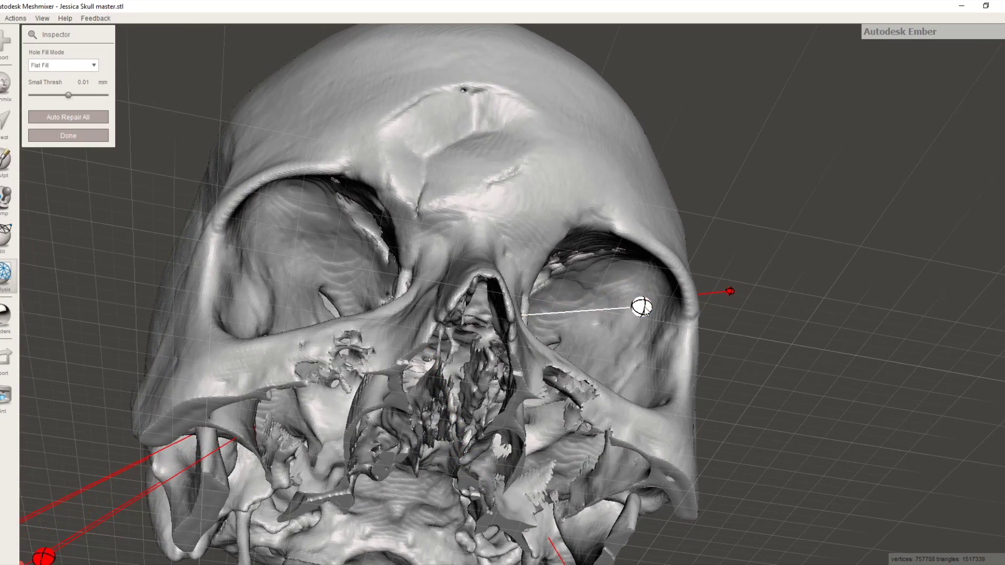
click(642, 307)
click(730, 291)
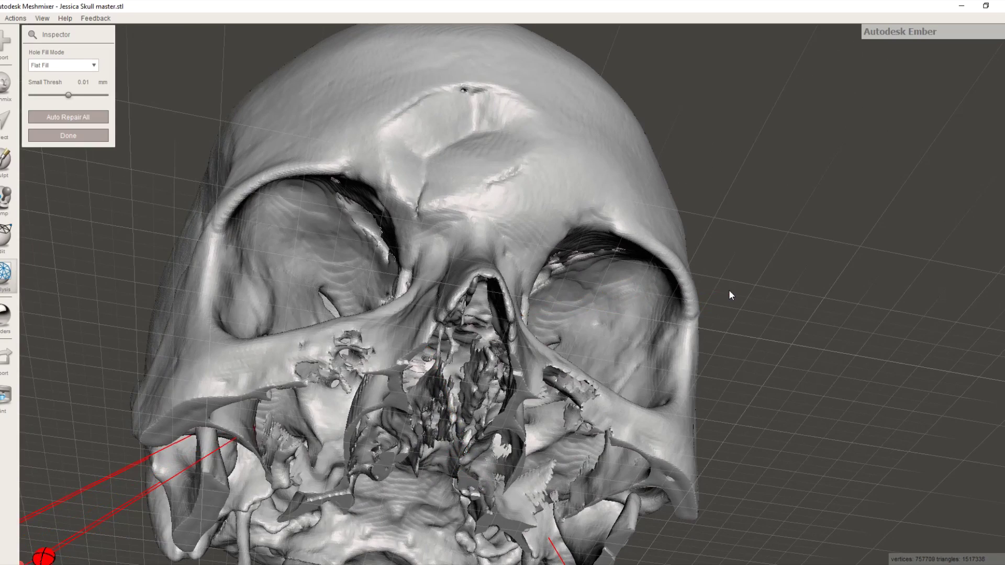
right_drag(729, 292, 472, 393)
click(66, 121)
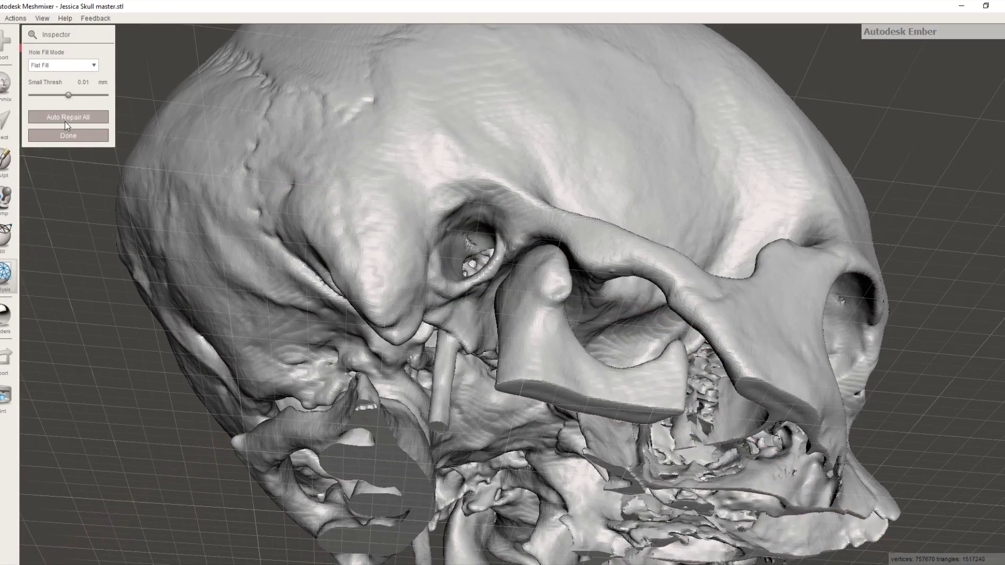
Orbit to check the repaired skull, close the Inspector and reopen it to confirm no defects
right_drag(689, 242, 548, 282)
right_drag(479, 349, 512, 279)
mouse_move(559, 217)
right_down()
mouse_move(531, 226)
mouse_move(547, 233)
right_up()
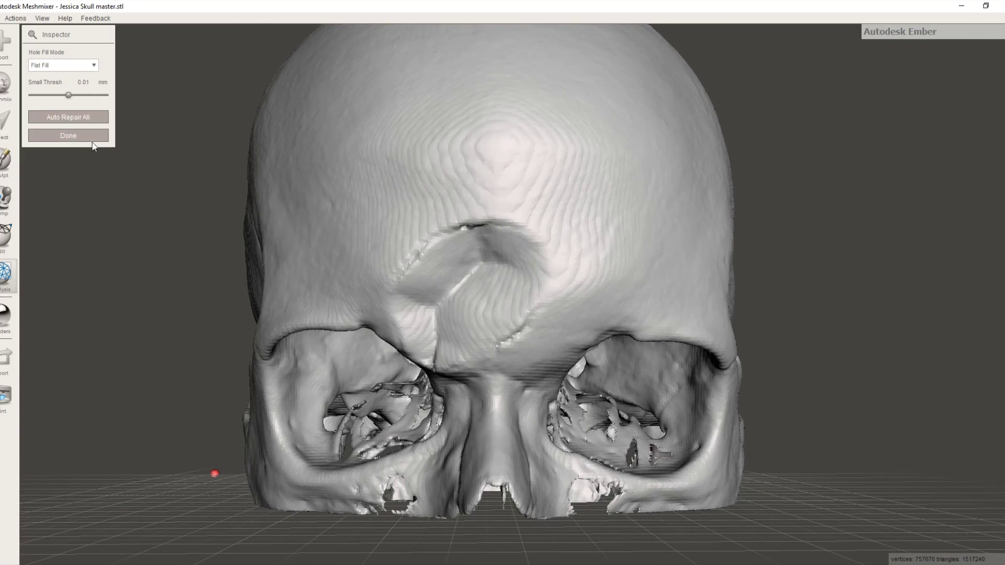
click(89, 140)
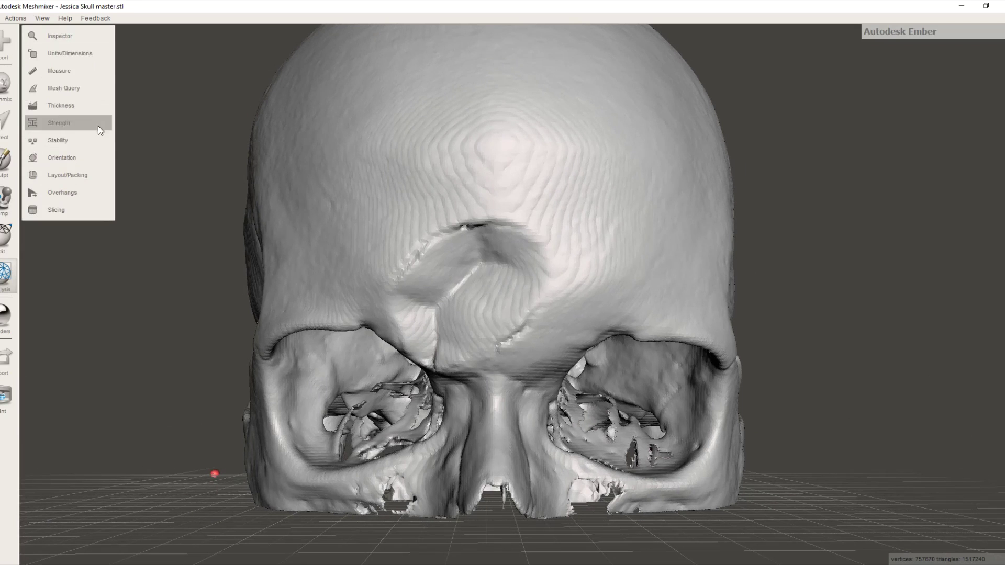
click(67, 36)
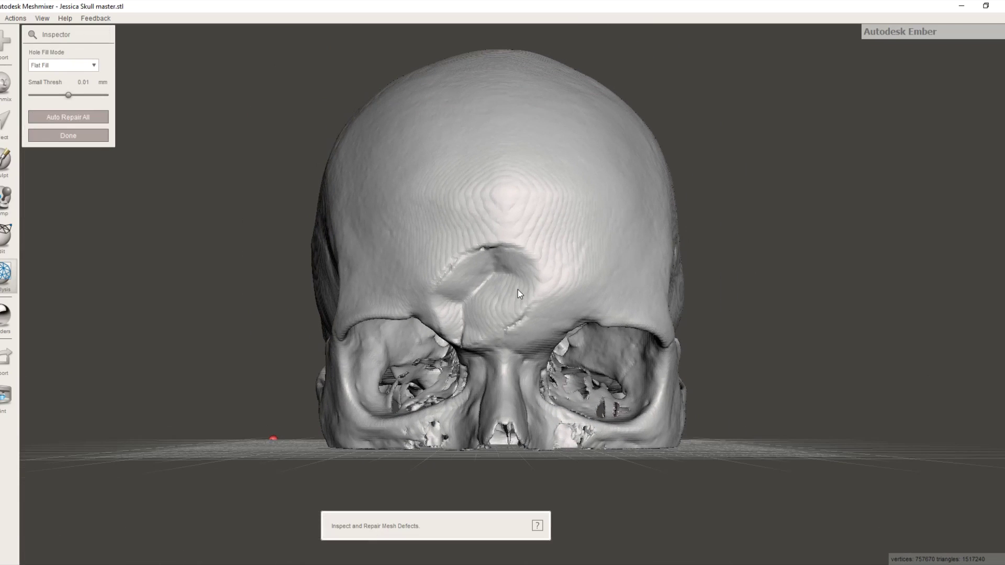
Make the skull solid with Solid Accuracy 205 and Mesh Density 212, updating the preview
click(3, 251)
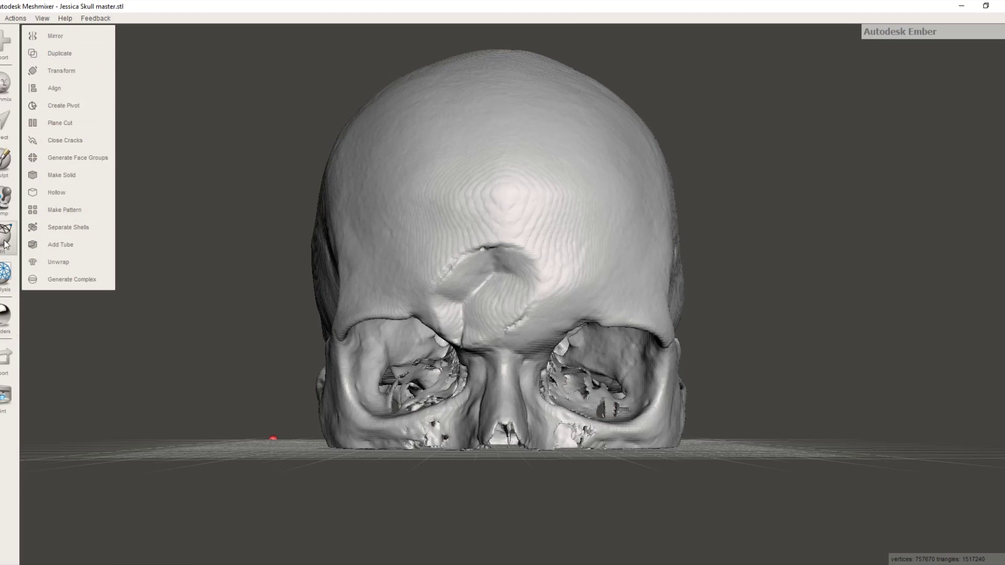
click(74, 175)
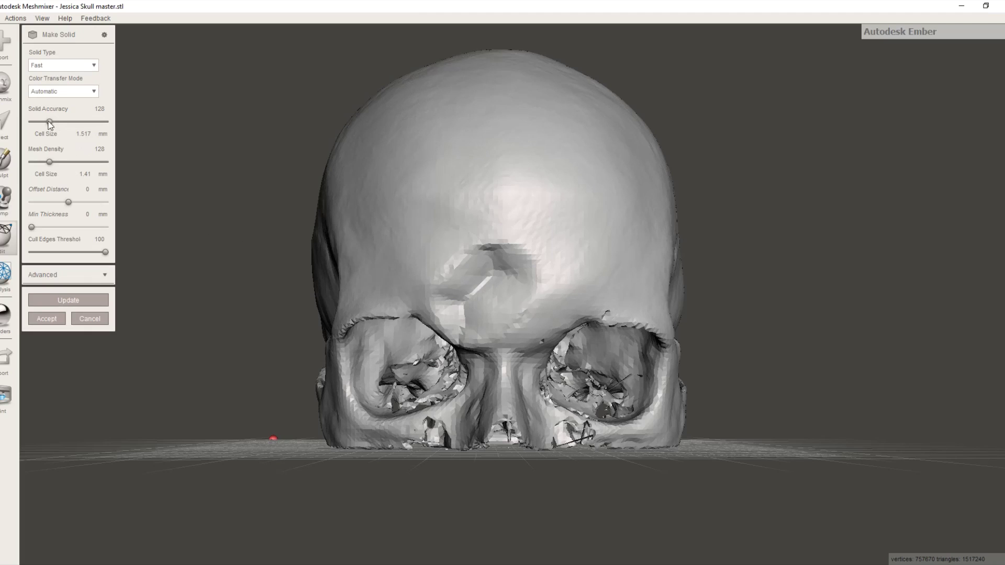
drag(50, 122, 63, 122)
drag(61, 124, 63, 123)
drag(50, 162, 62, 162)
click(70, 304)
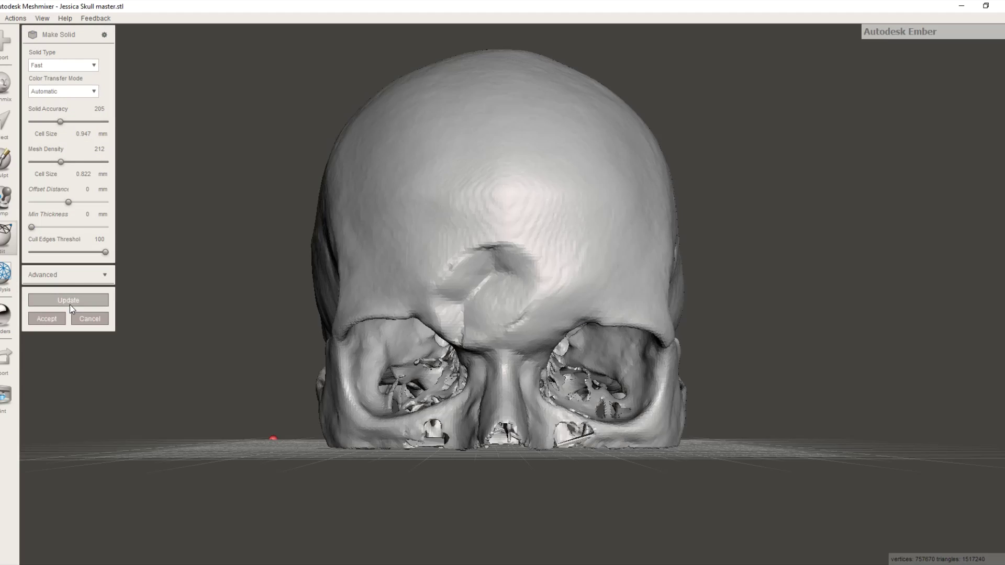
Orbit the solid preview from several angles and accept it as a new object
right_drag(425, 431, 363, 384)
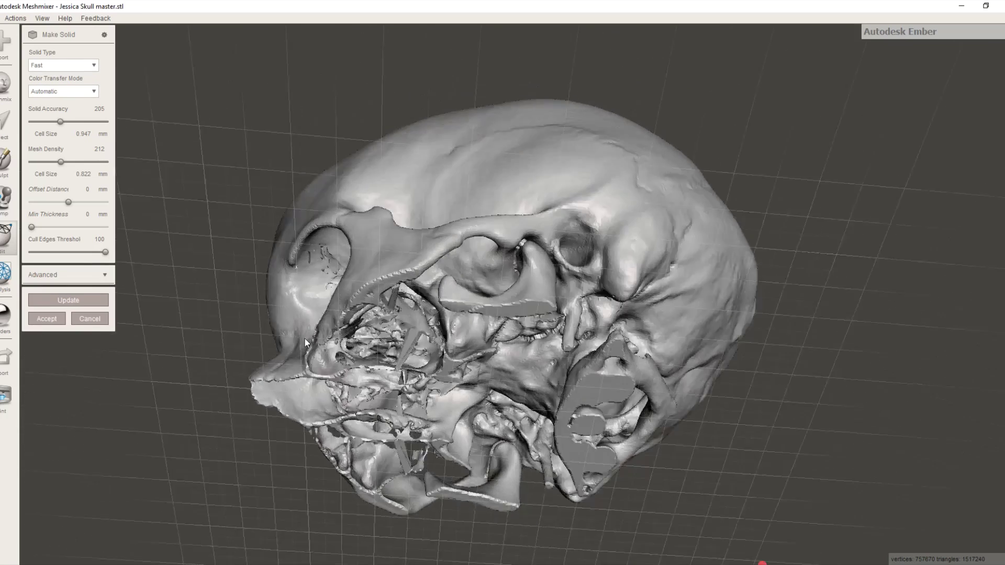
right_drag(305, 341, 284, 340)
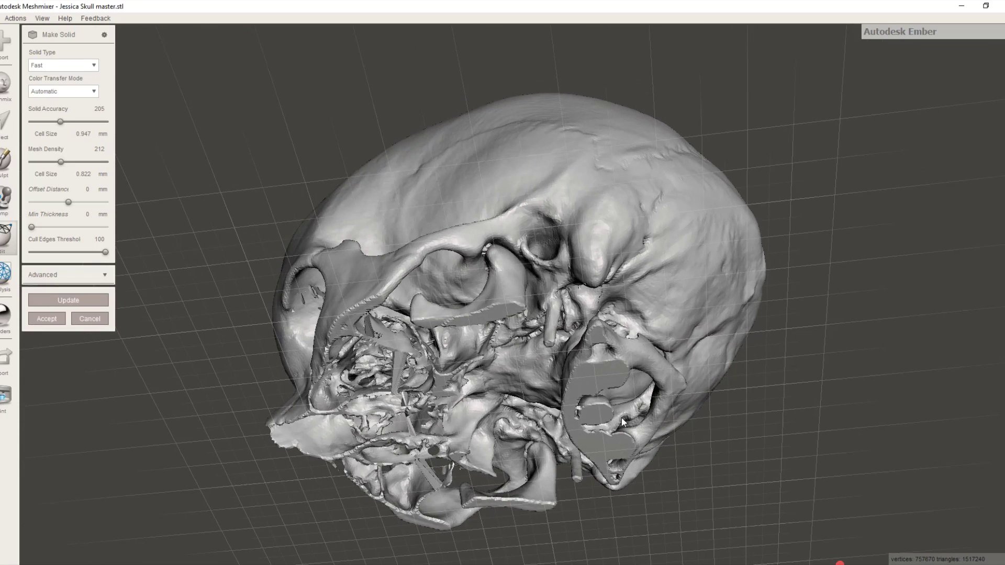
right_drag(649, 404, 467, 278)
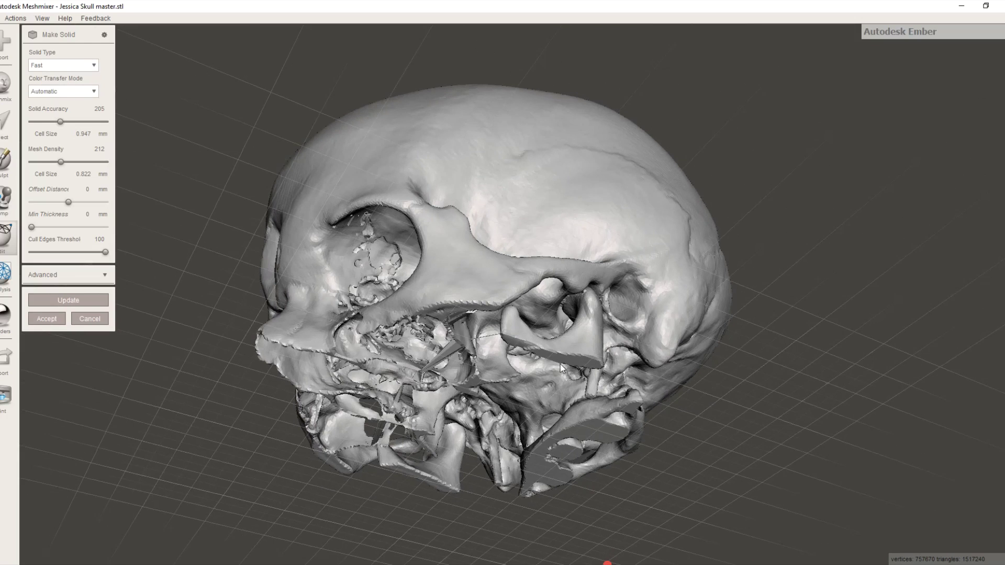
mouse_move(531, 360)
right_down()
mouse_move(533, 300)
mouse_move(551, 322)
mouse_move(510, 322)
mouse_move(528, 327)
right_up()
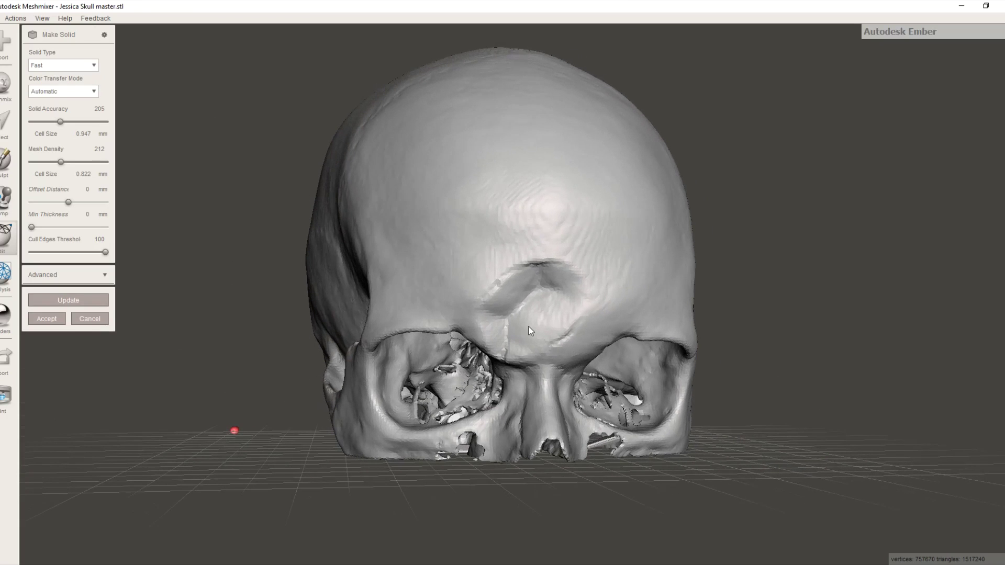
click(44, 319)
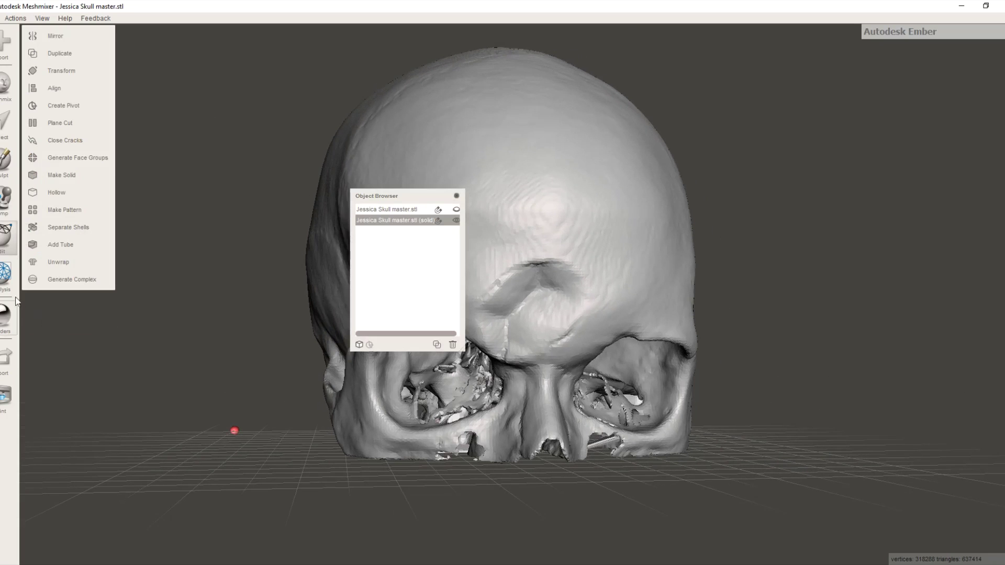
Run the Inspector's Auto Repair All on the new solid skull
mouse_move(6, 273)
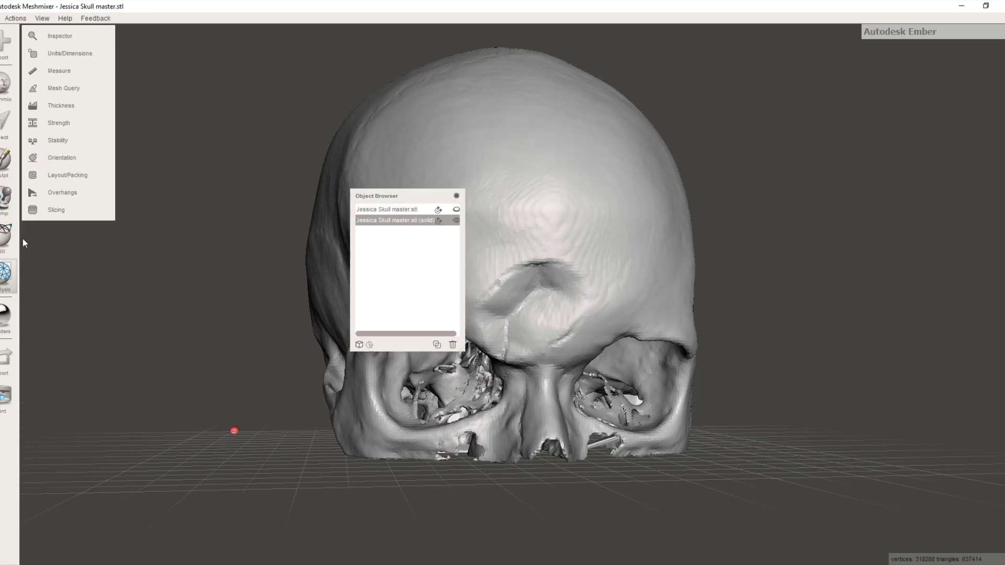
click(62, 35)
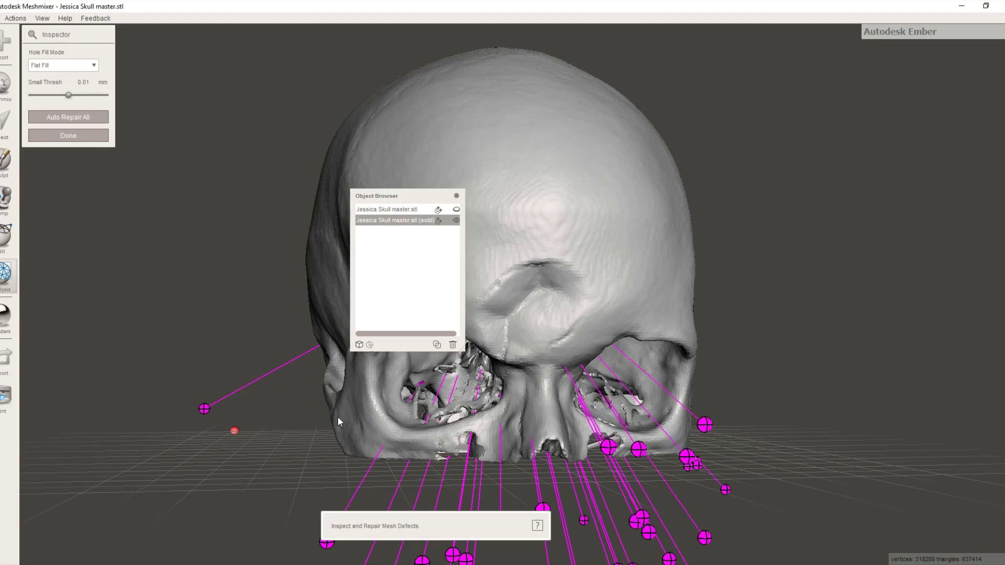
click(72, 118)
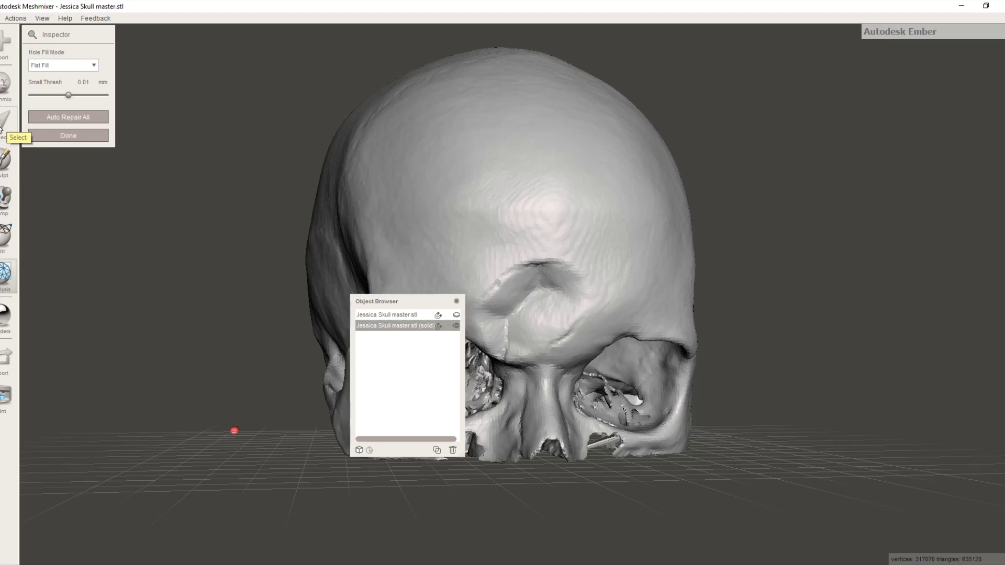
click(3, 124)
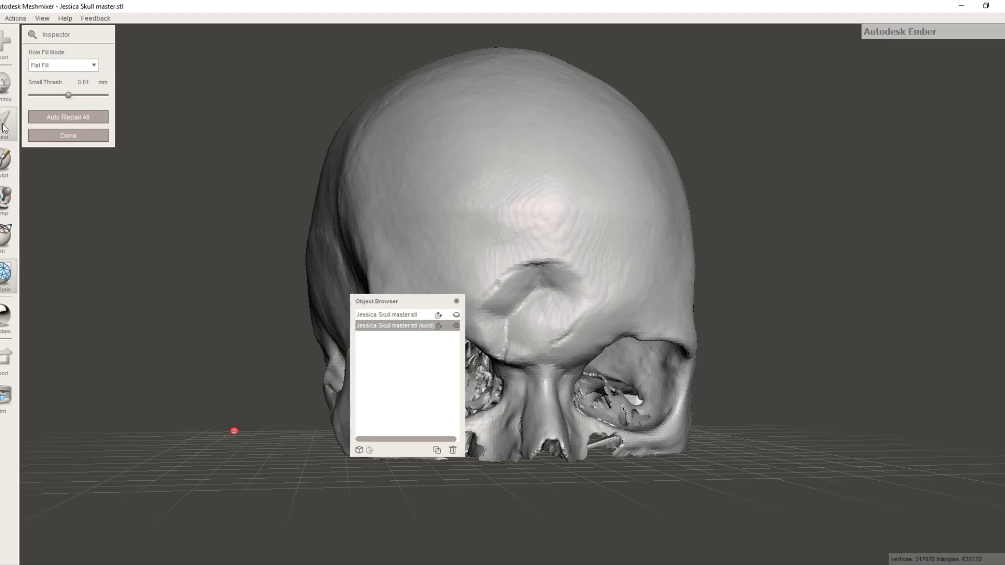
Select the entire solid skull mesh, reselecting it after clearing, and bring up the Edit operations
double_click(469, 212)
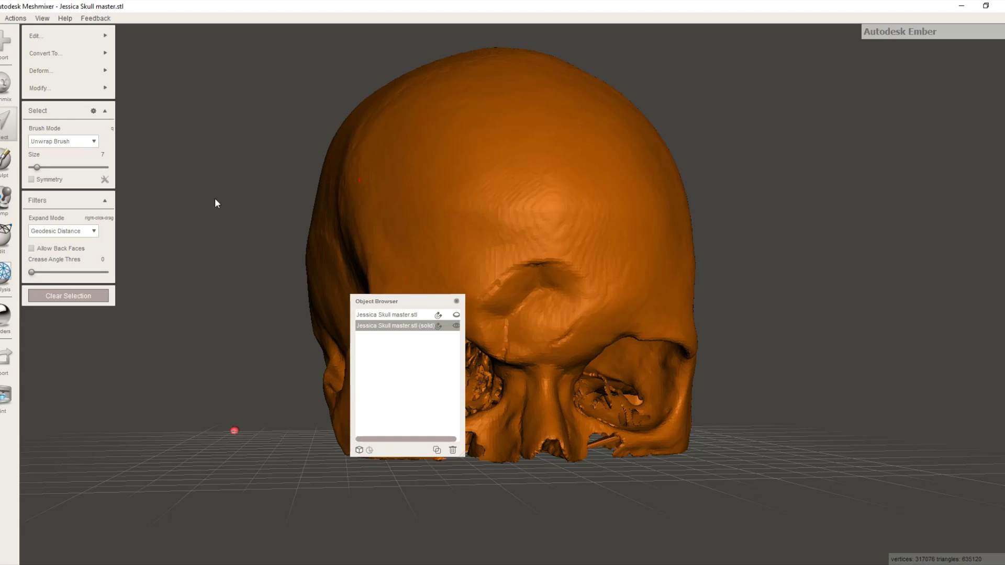
key(Escape)
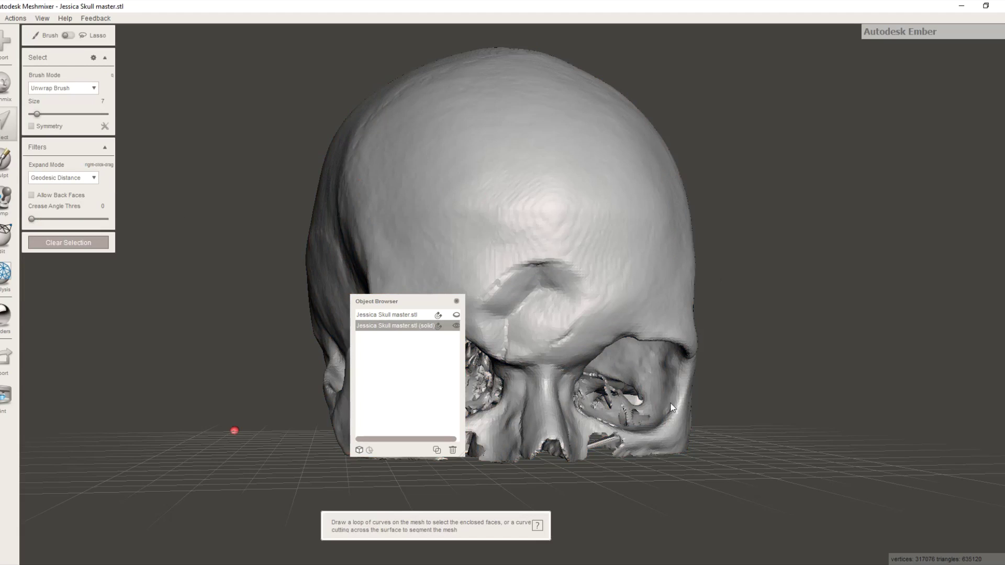
double_click(637, 327)
click(3, 242)
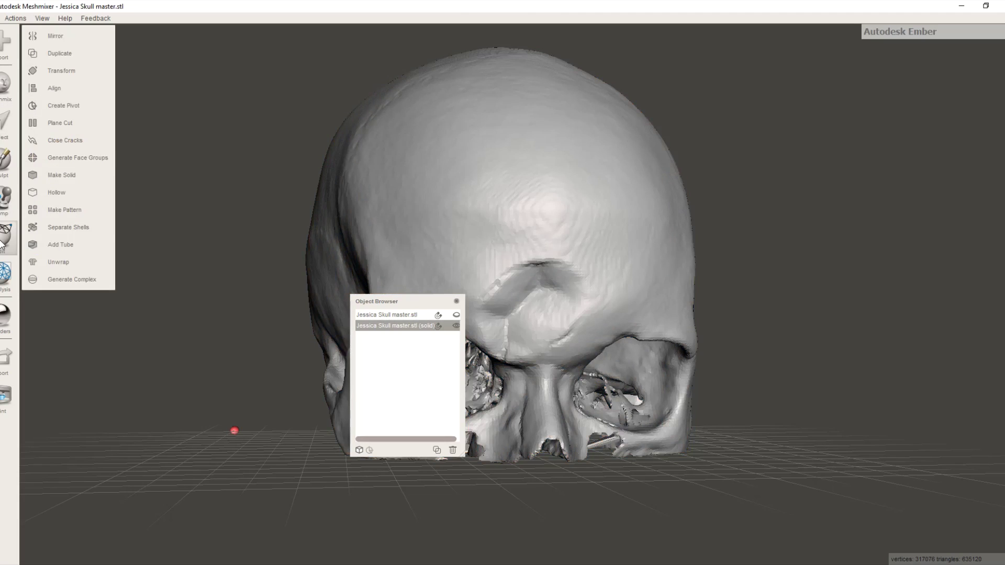
Open Transform on the solid skull with Uniform Scaling on and begin scaling it up
click(92, 74)
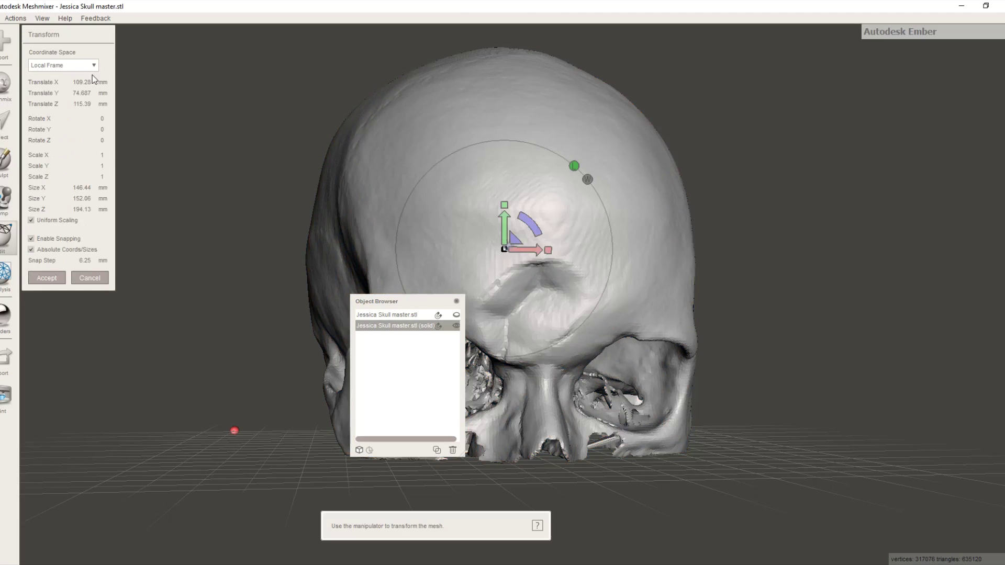
click(32, 222)
drag(505, 249, 543, 207)
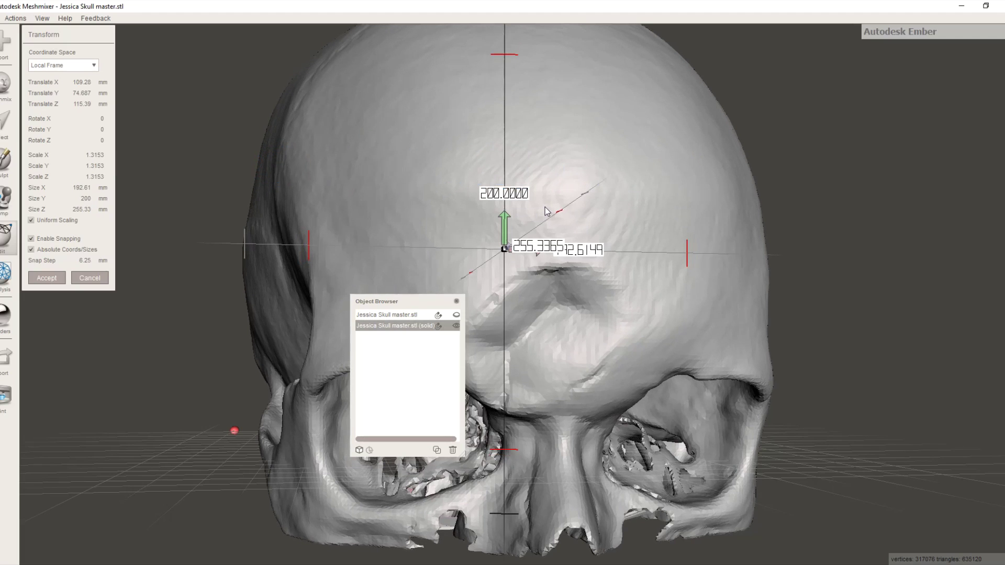
Uniformly scale the solid skull to 1.323 (193.75 × 201.17 × 256.84 mm) and accept
drag(545, 206, 547, 205)
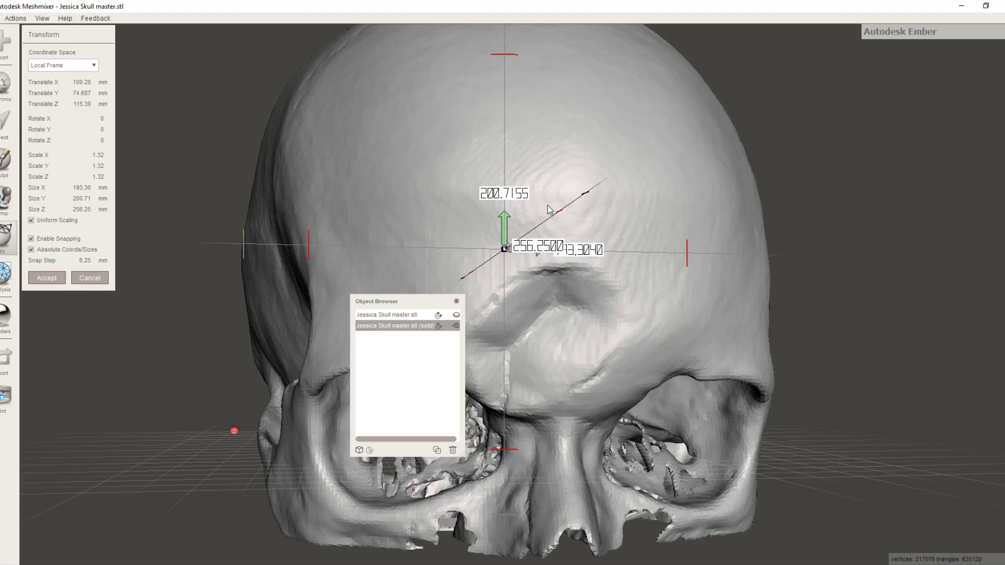
drag(547, 205, 551, 202)
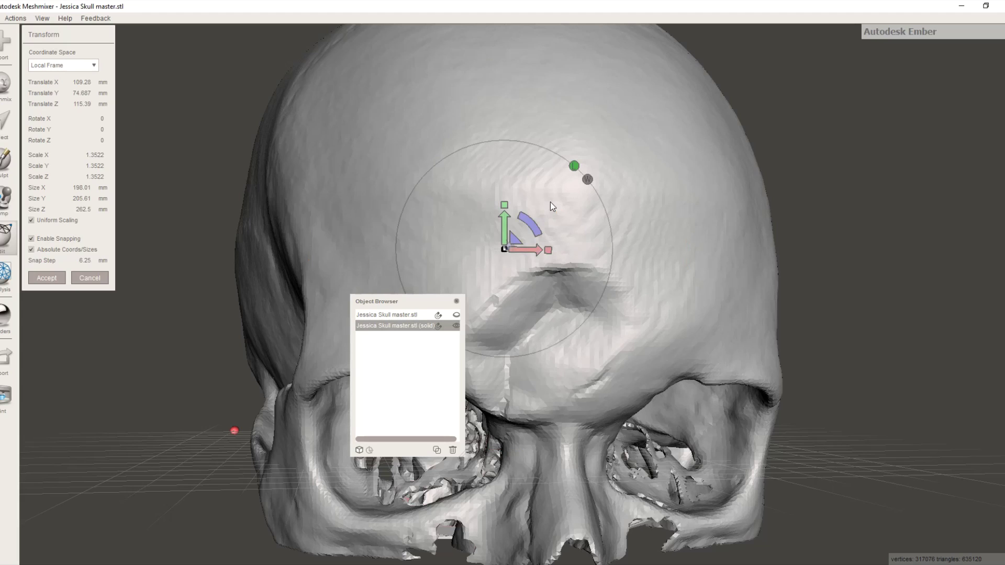
click(504, 249)
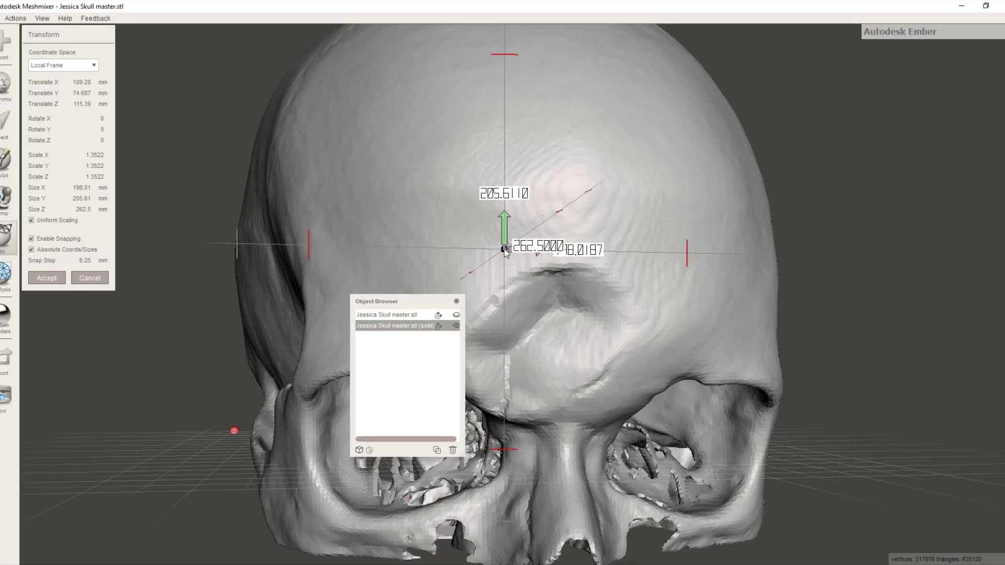
drag(504, 249, 503, 255)
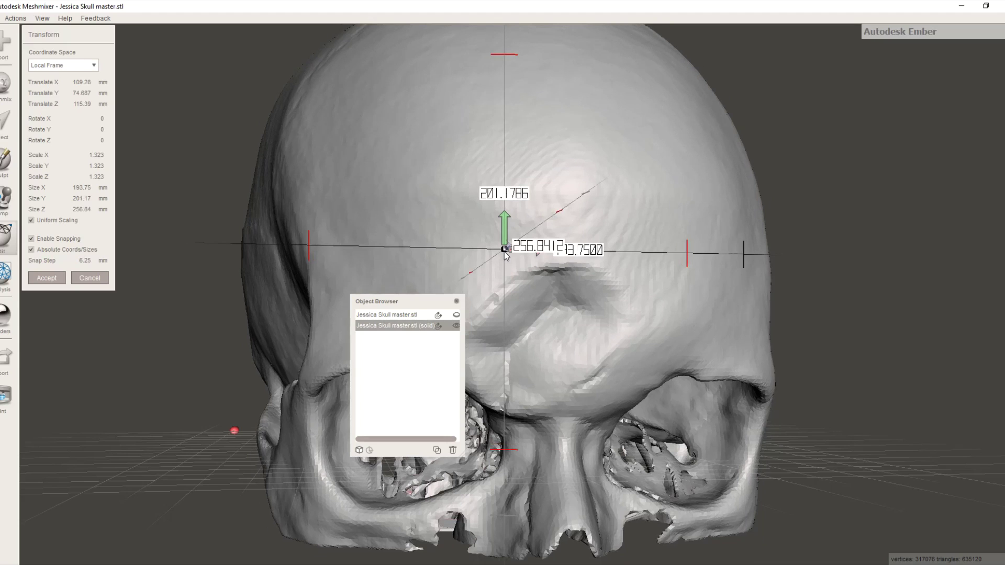
drag(504, 252, 504, 251)
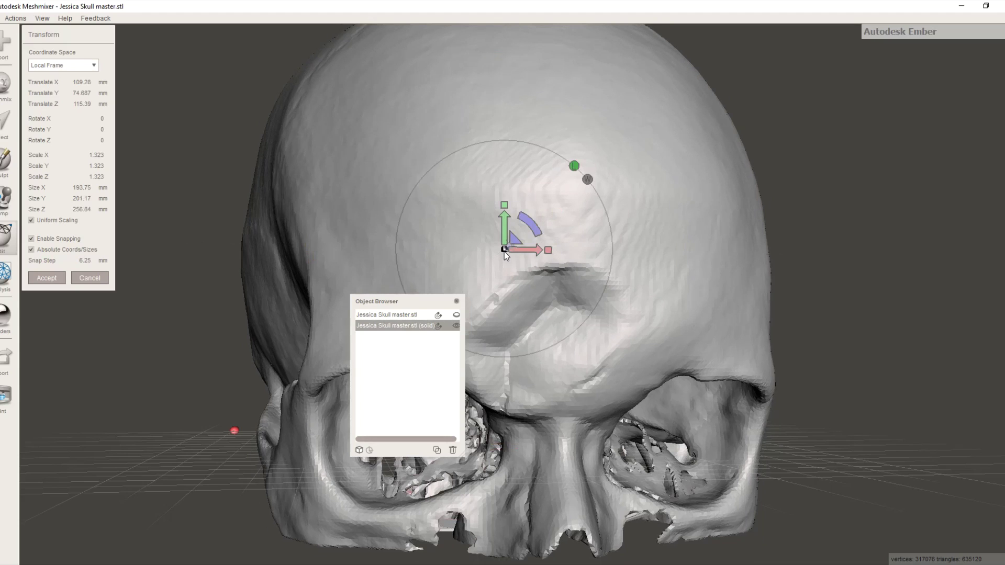
click(50, 279)
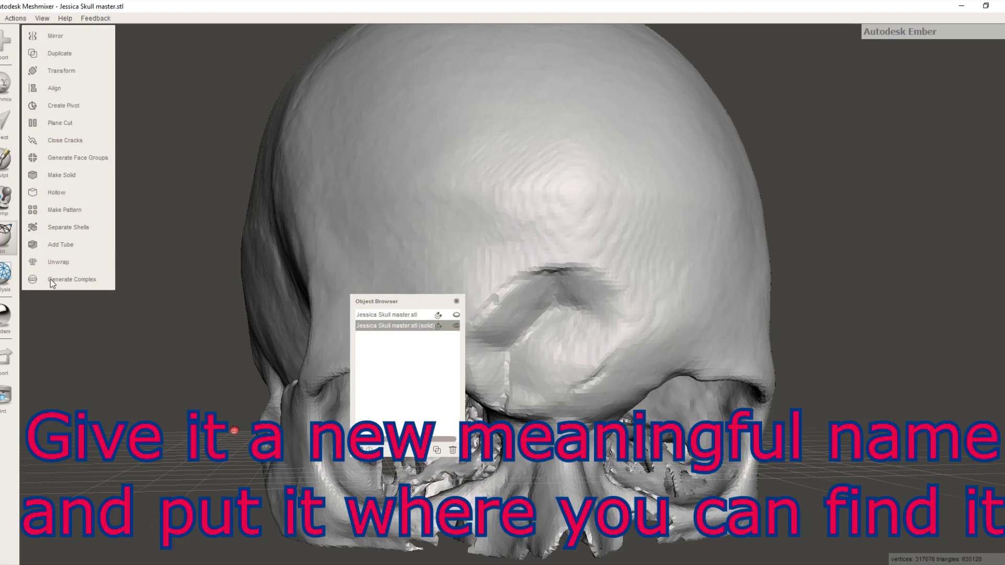
Export the scaled skull mesh as an STL file
click(5, 366)
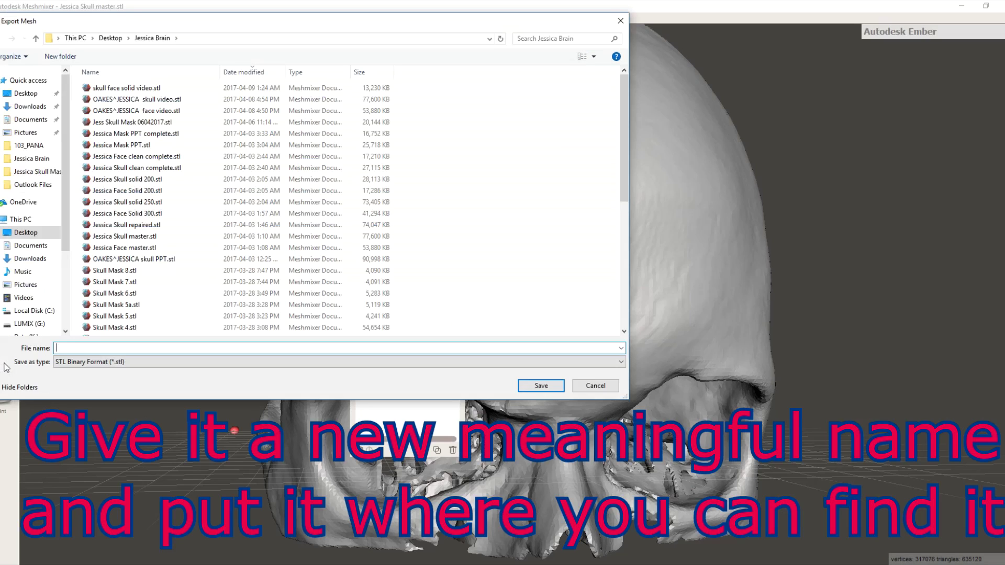
click(236, 144)
click(531, 385)
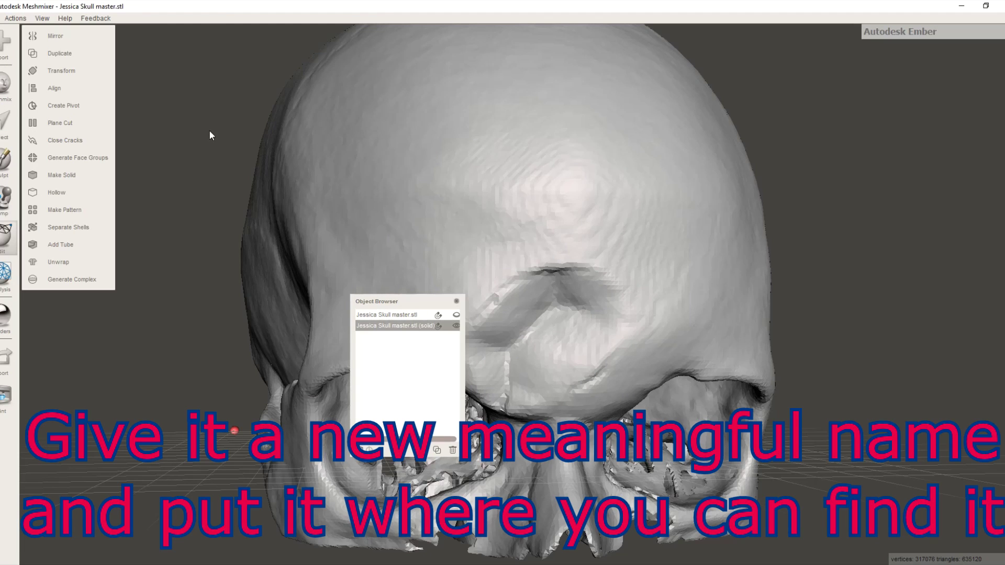
Import Mask face solid video.stl, replacing the current skull mesh
click(6, 52)
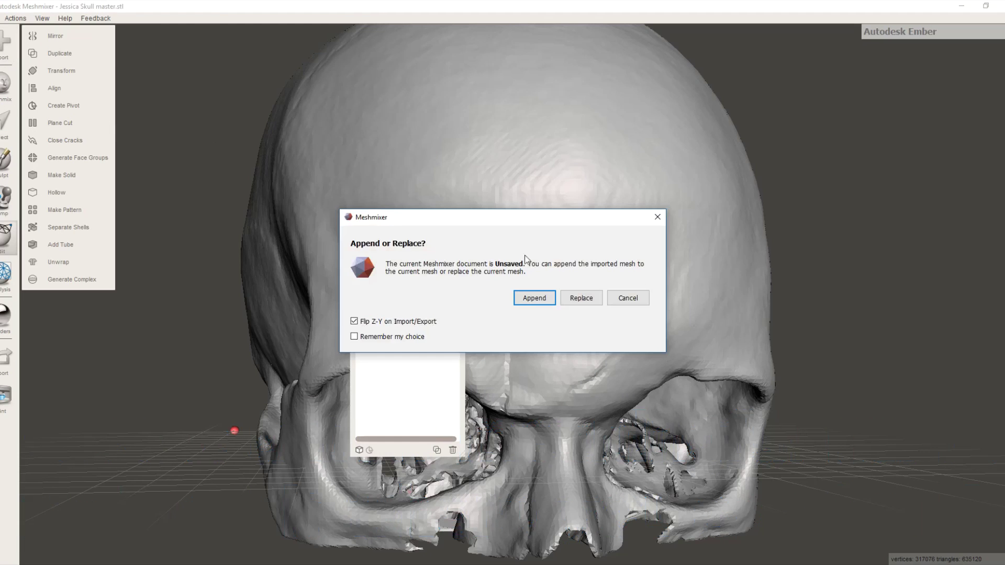
click(592, 297)
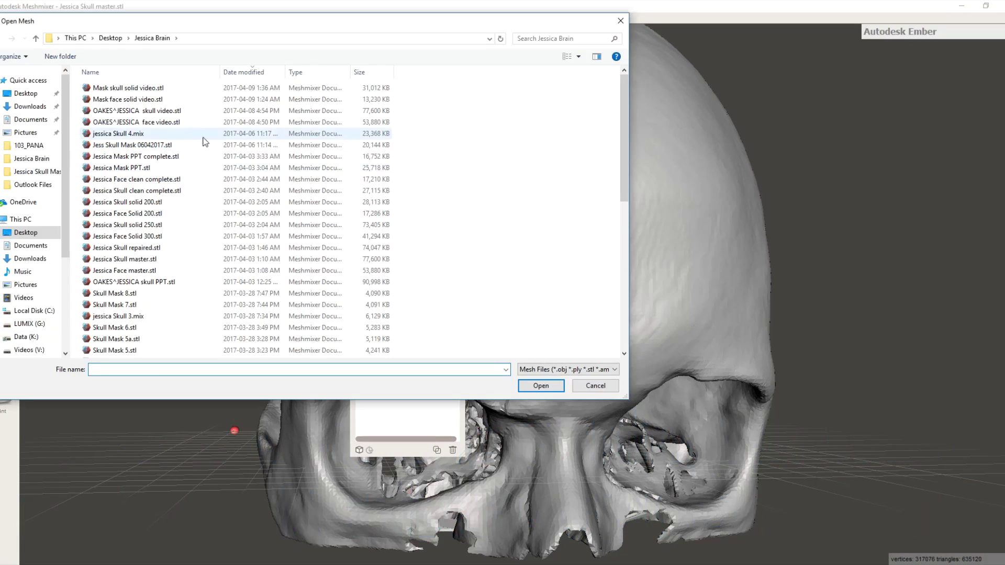
double_click(146, 99)
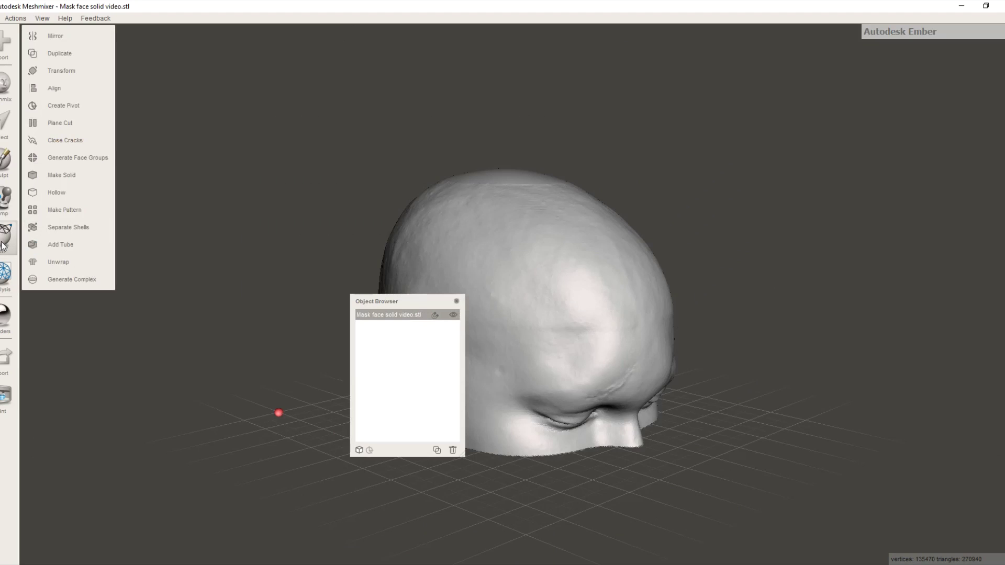
click(80, 72)
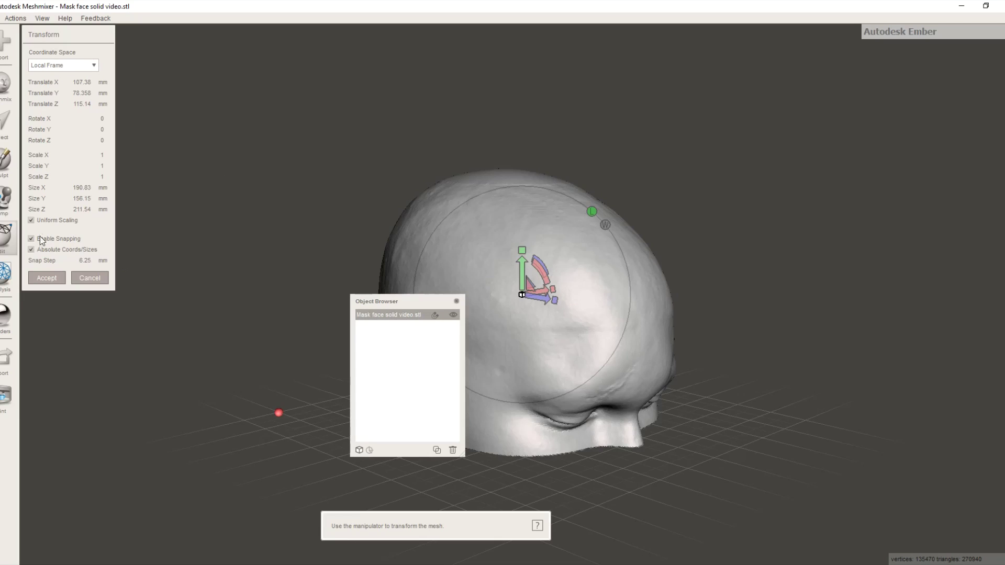
Scale the face mesh uniformly to 1.02 and apply the transform
click(521, 295)
mouse_move(523, 296)
mouse_down()
mouse_move(533, 290)
mouse_move(536, 300)
mouse_up()
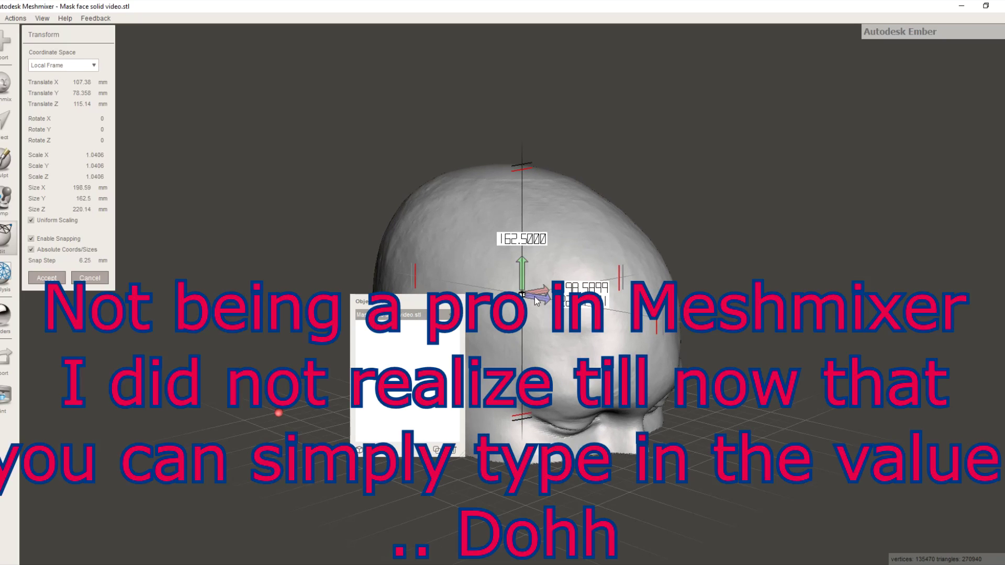
drag(535, 300, 532, 301)
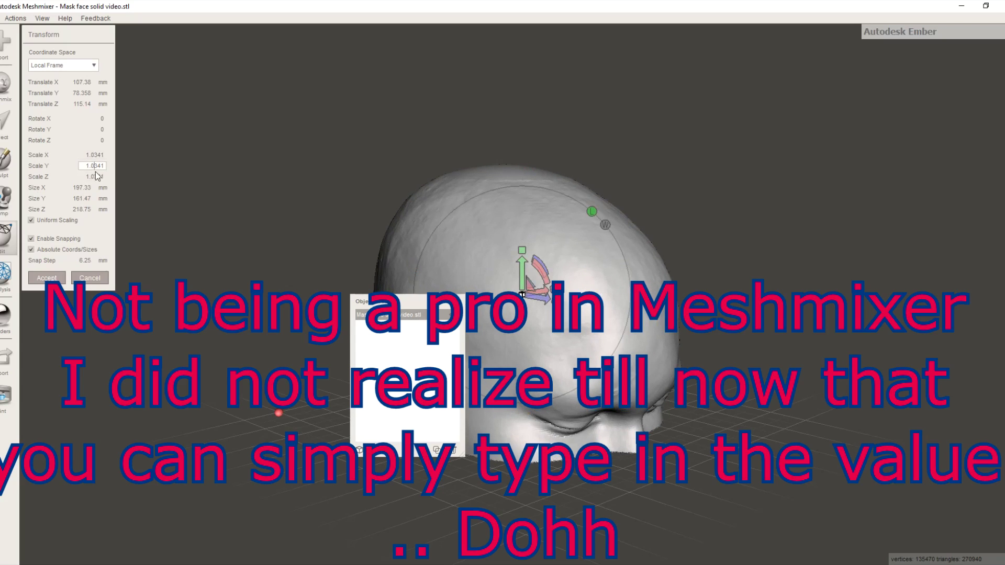
drag(95, 165, 105, 165)
text(2)
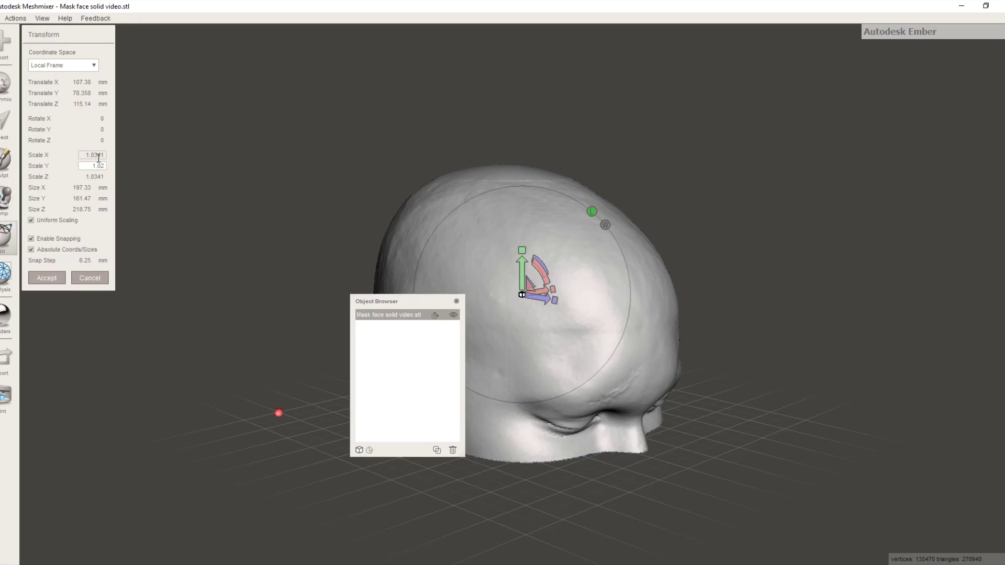
key(Return)
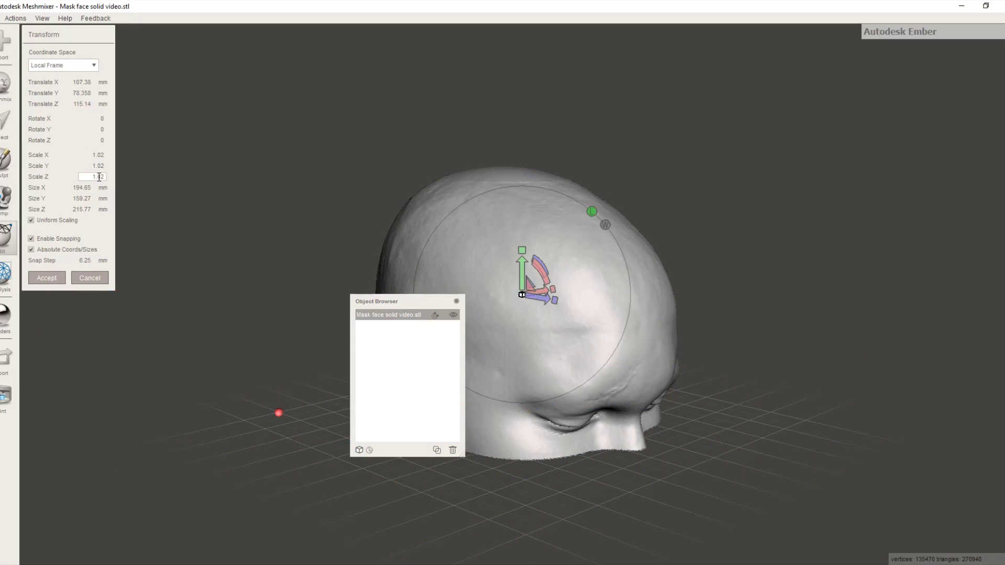
click(48, 280)
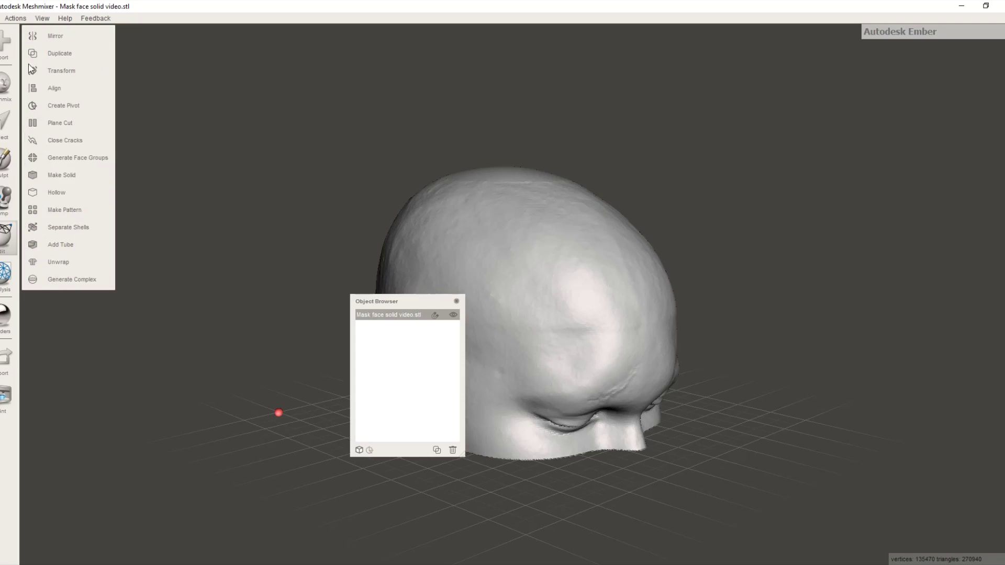
Export the face mesh as STL, overwriting Mask face solid video.stl
click(2, 369)
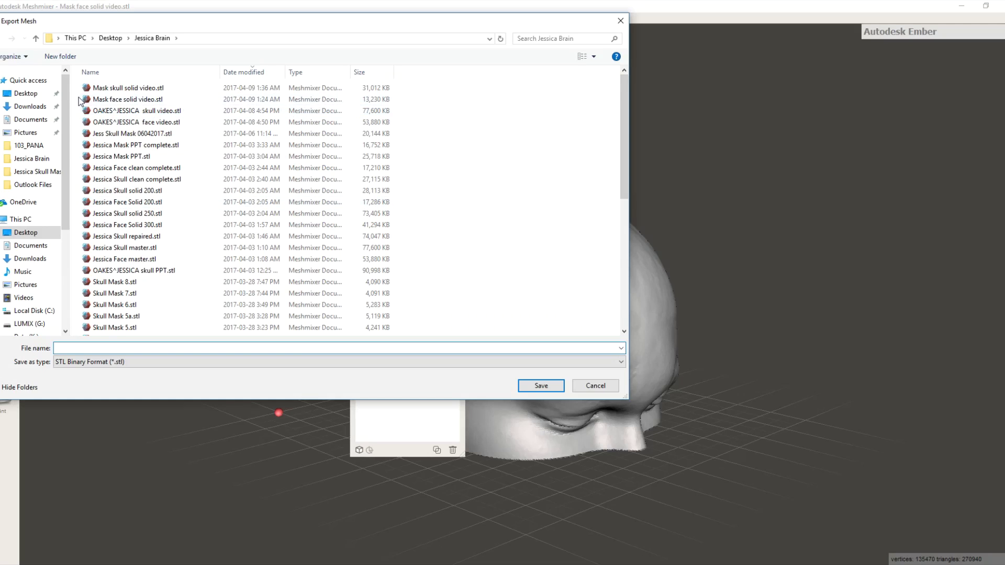
click(144, 101)
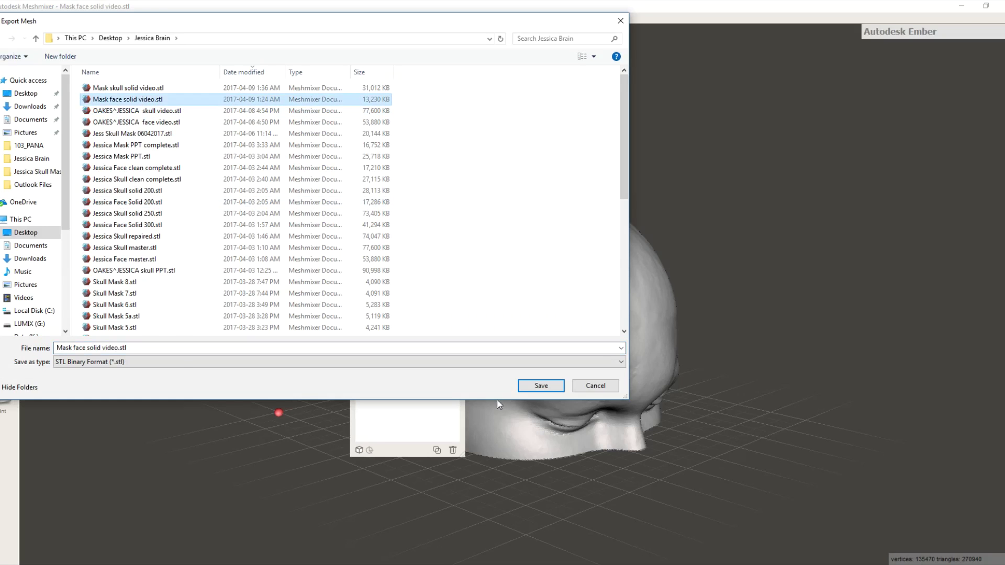
click(541, 385)
click(581, 289)
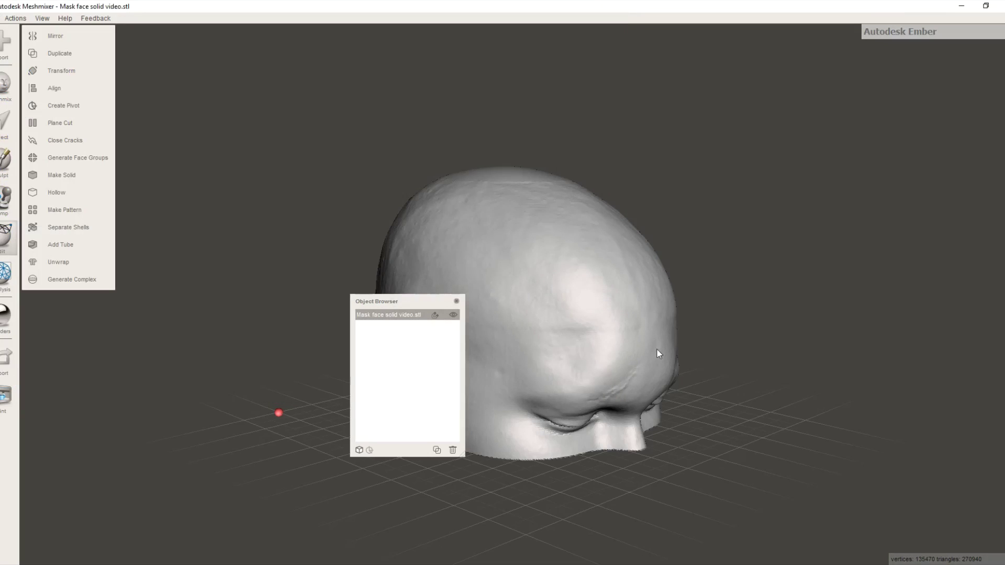
right_drag(659, 353, 549, 269)
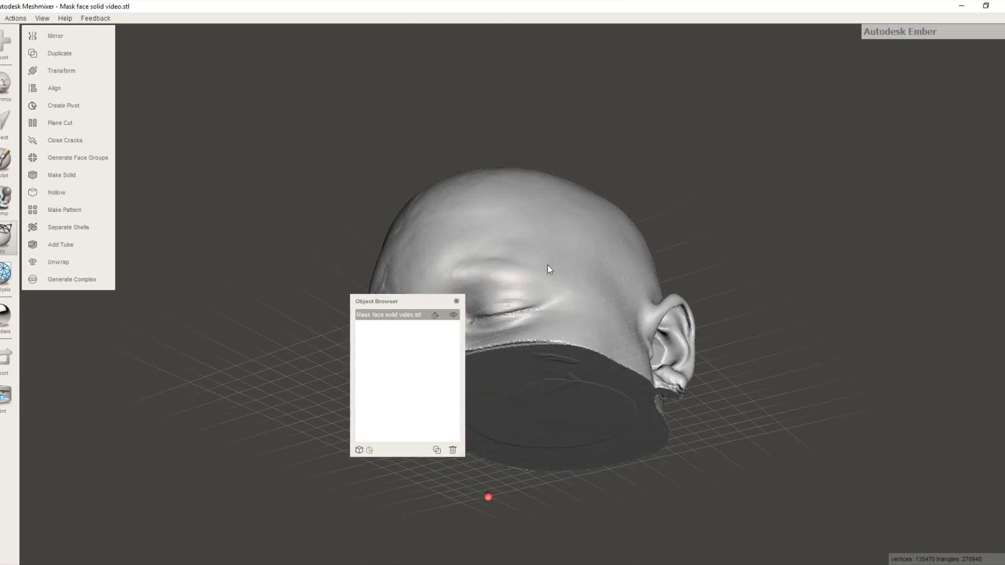
Close the object list and view the face mesh from the low front and the ear side
click(455, 301)
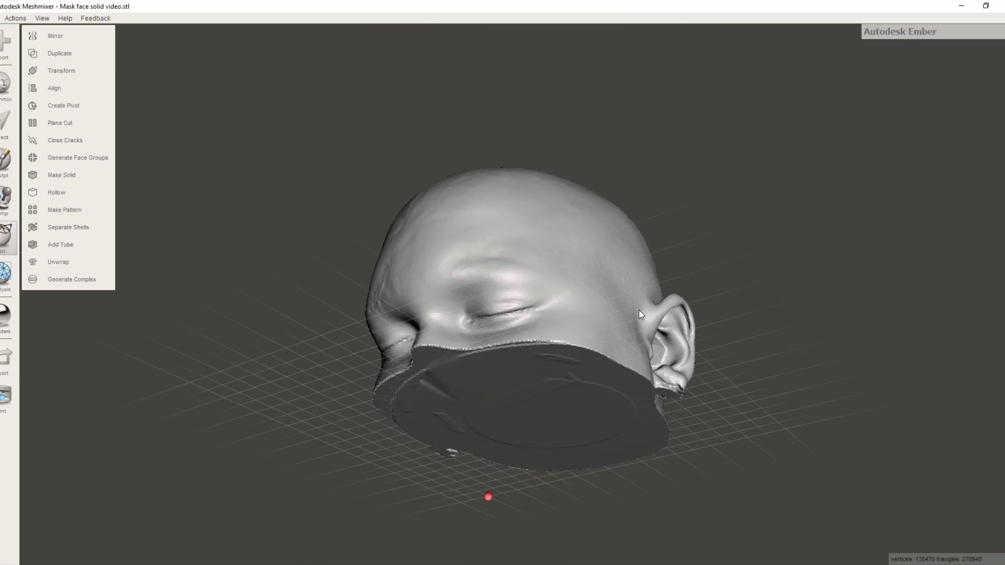
right_drag(638, 310, 839, 215)
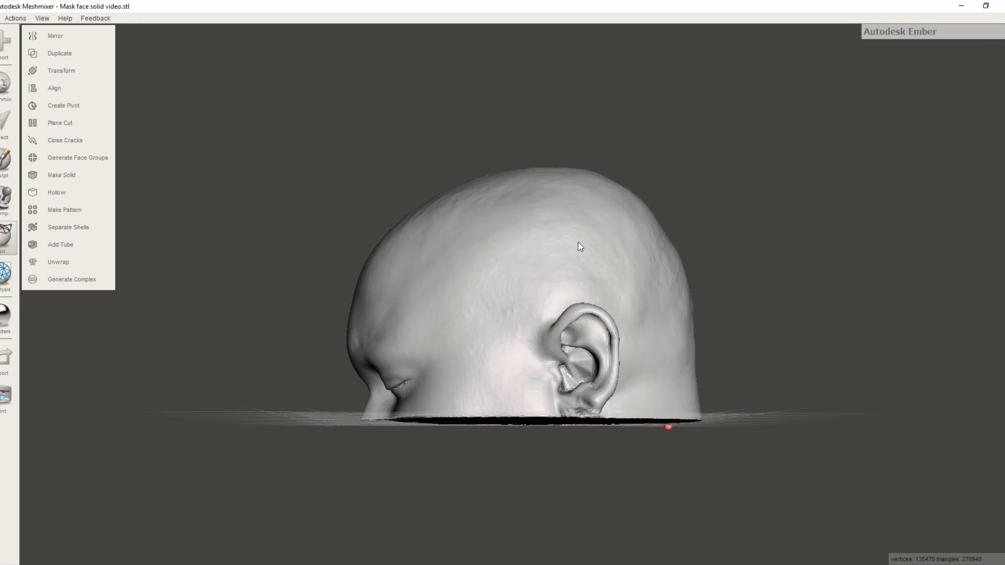
right_drag(506, 260, 454, 264)
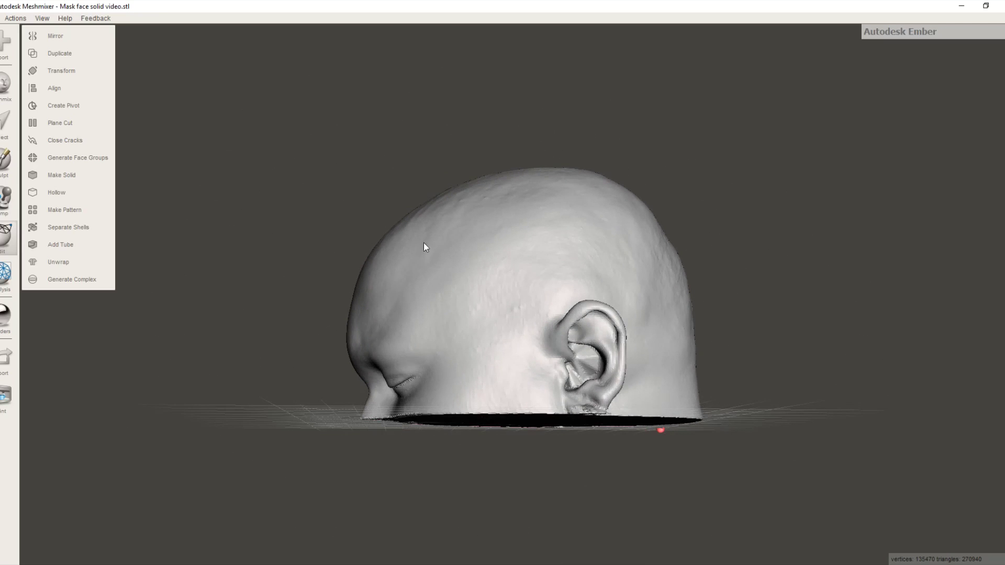